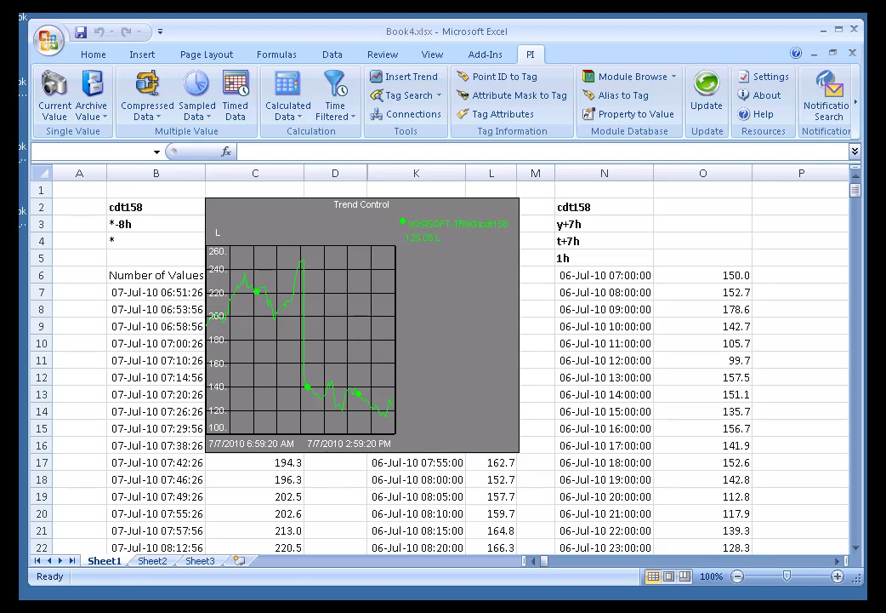
# Select cell O1 and return to the PI add-in ribbon commands.
pyautogui.click(142, 55)
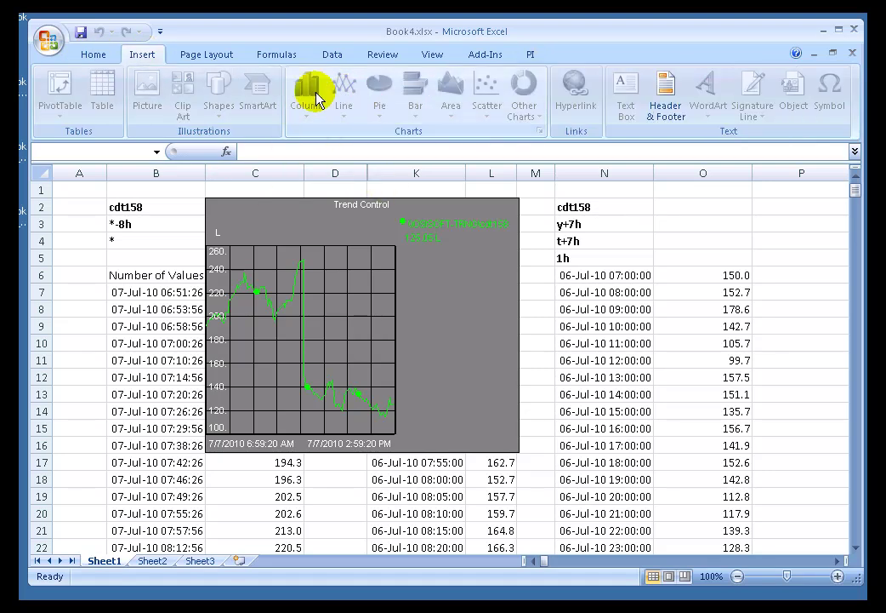
pyautogui.click(679, 192)
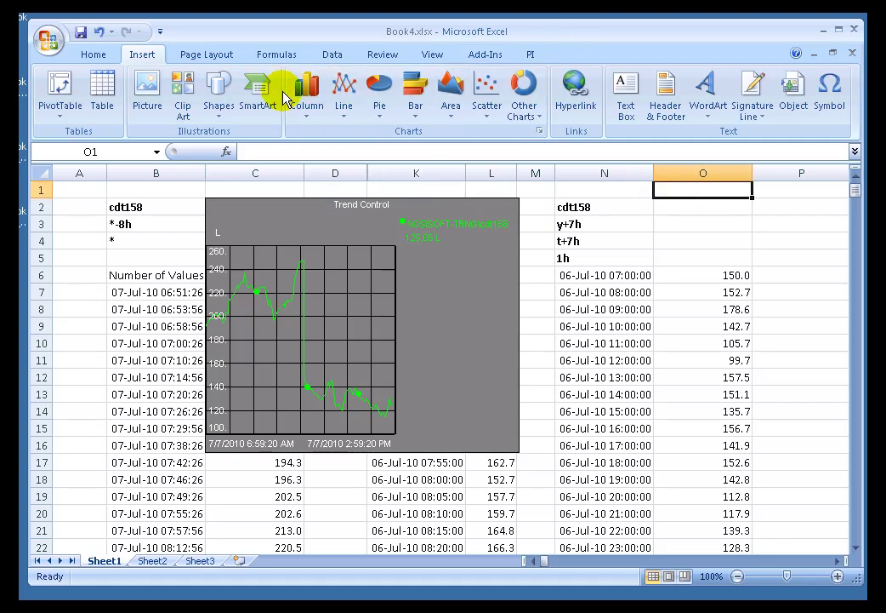
pyautogui.click(664, 34)
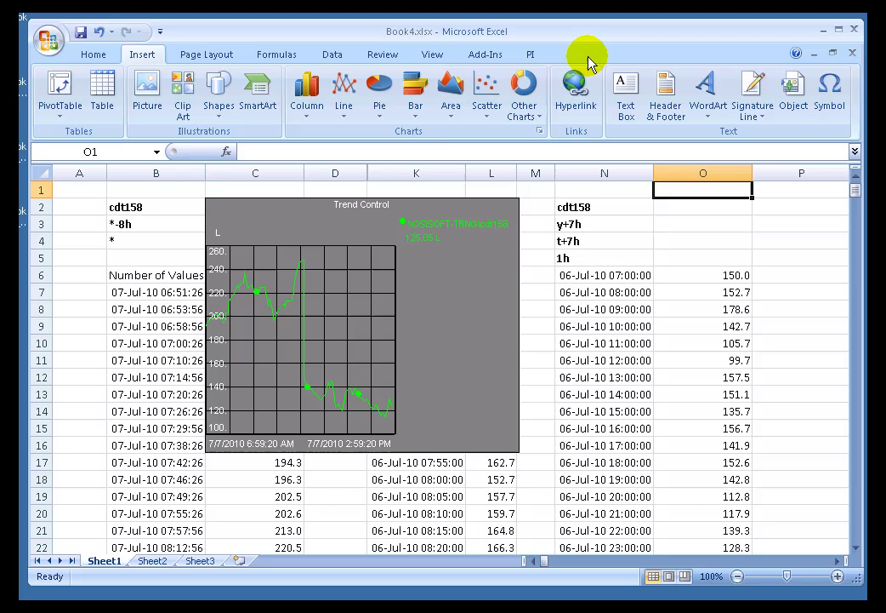
pyautogui.click(530, 56)
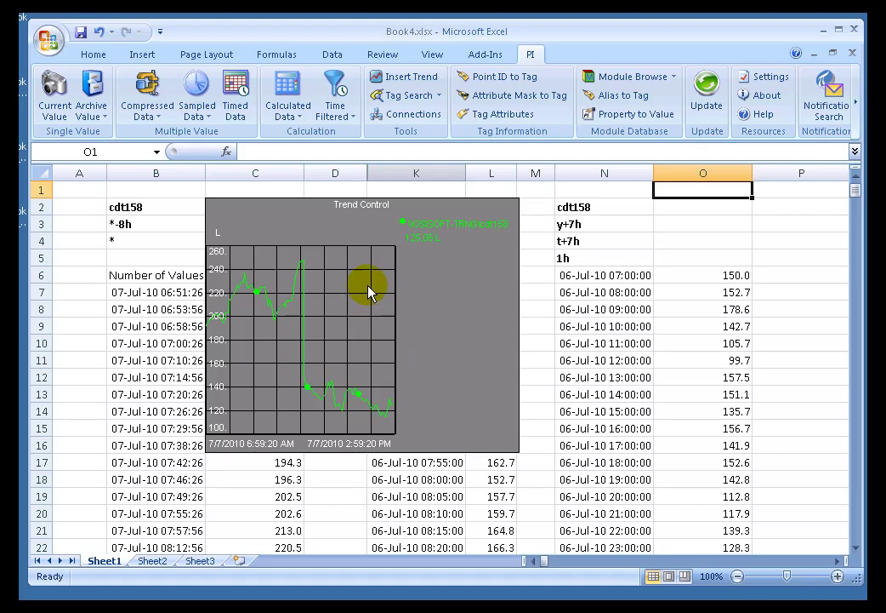
# Drag a trend cursor into the existing trend to read a value, then drag it back off.
pyautogui.click(374, 343)
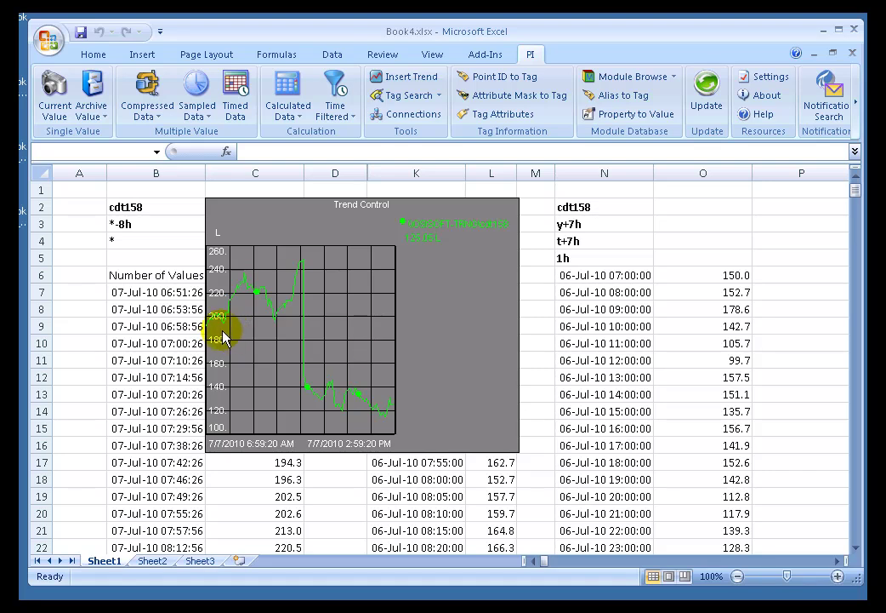
pyautogui.moveTo(211, 327)
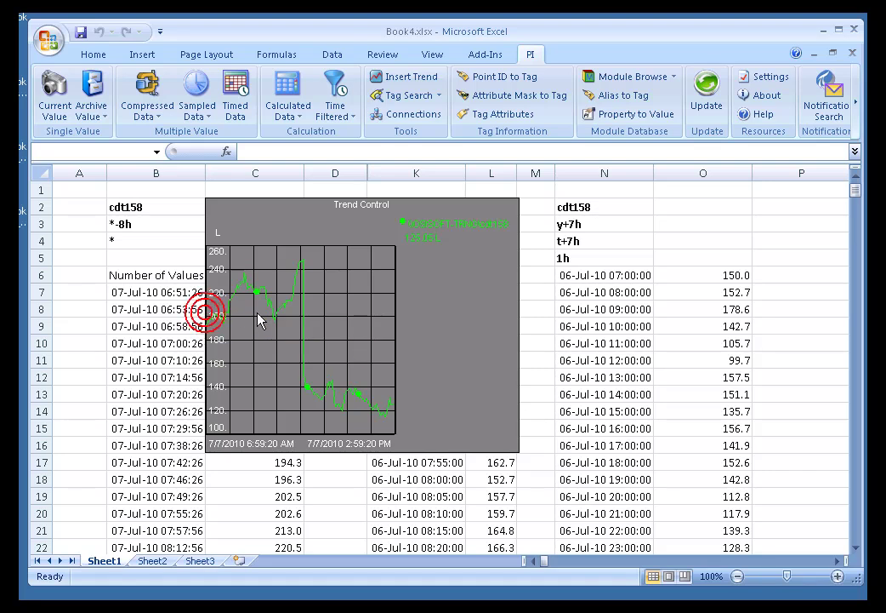
pyautogui.moveTo(212, 313); pyautogui.dragTo(295, 306)
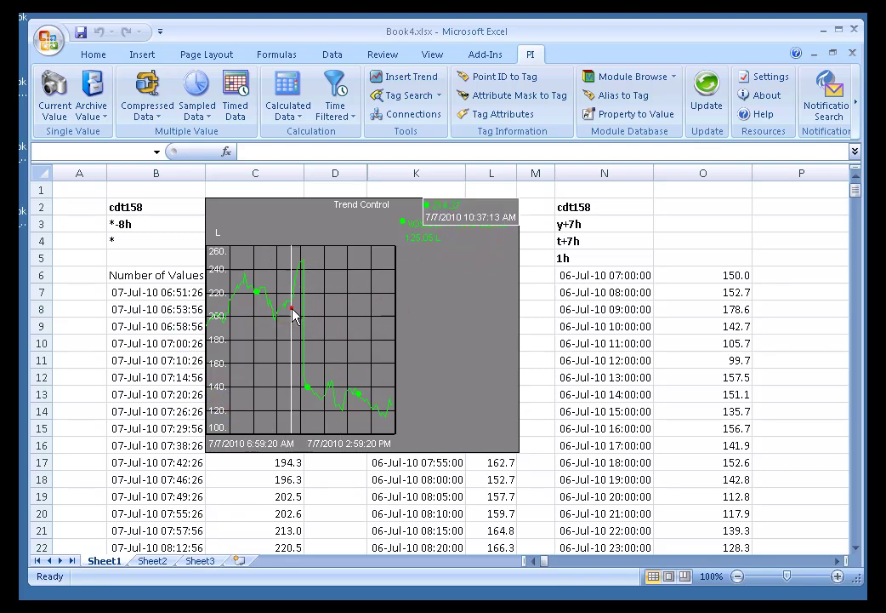
pyautogui.moveTo(291, 309); pyautogui.dragTo(180, 306)
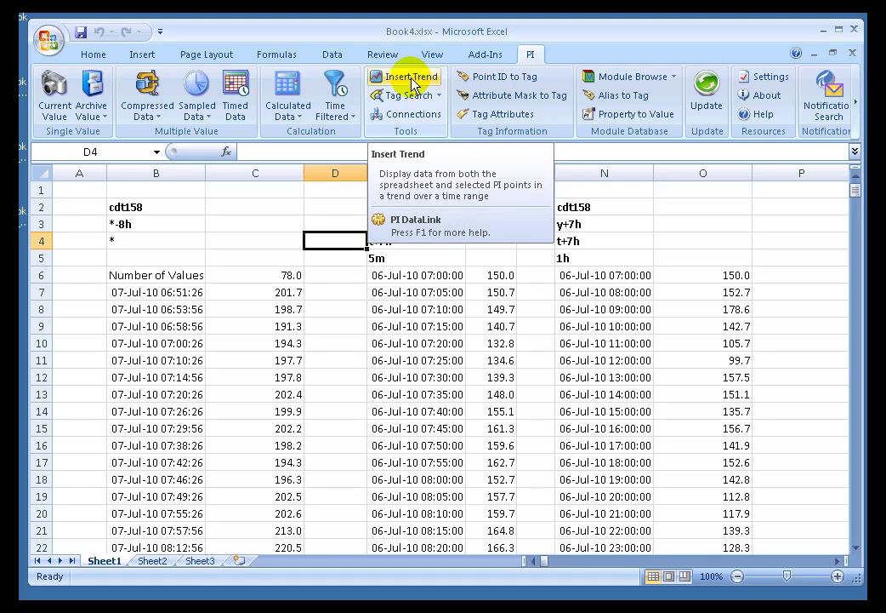
# Start a new trend with 'Data on worksheet' as the source and focus the Cell Range box.
pyautogui.click(412, 83)
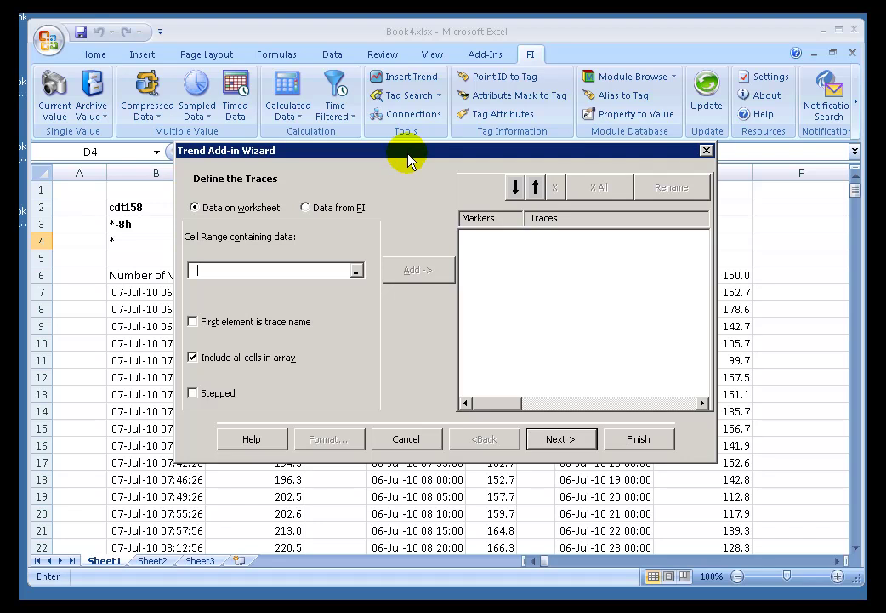
pyautogui.moveTo(408, 152); pyautogui.dragTo(545, 187)
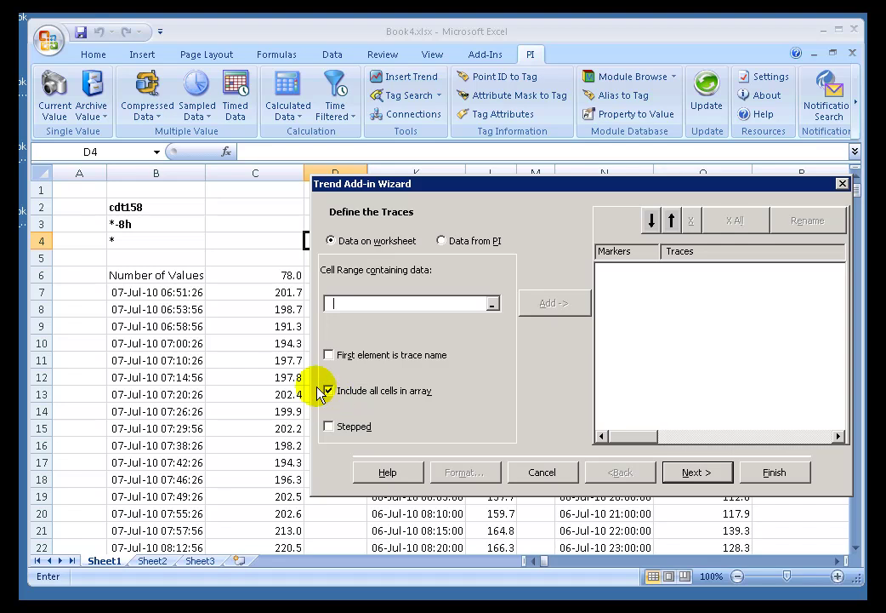
pyautogui.click(340, 304)
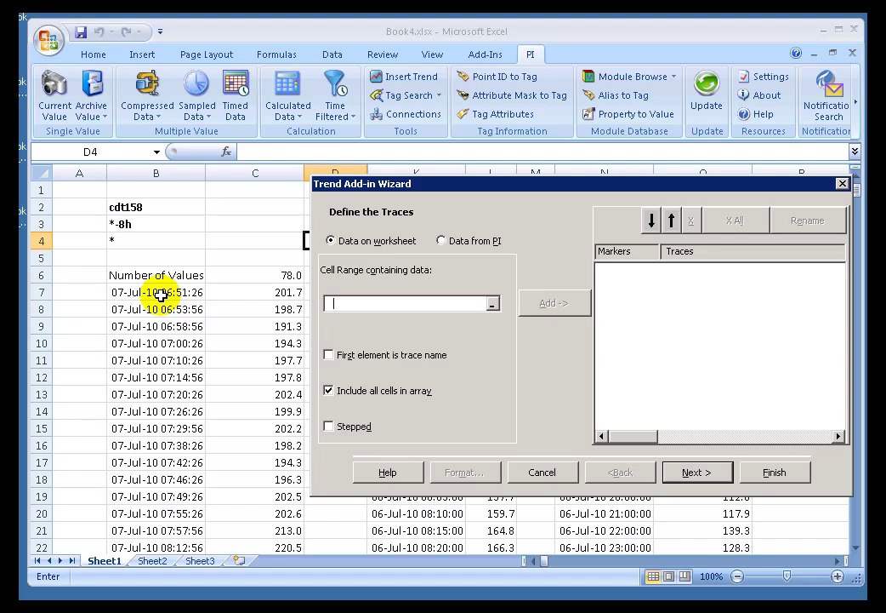
pyautogui.click(441, 241)
pyautogui.click(331, 241)
# Select B7:C84 as the cell range and uncheck 'Include all cells in array'.
pyautogui.moveTo(184, 290); pyautogui.dragTo(277, 500)
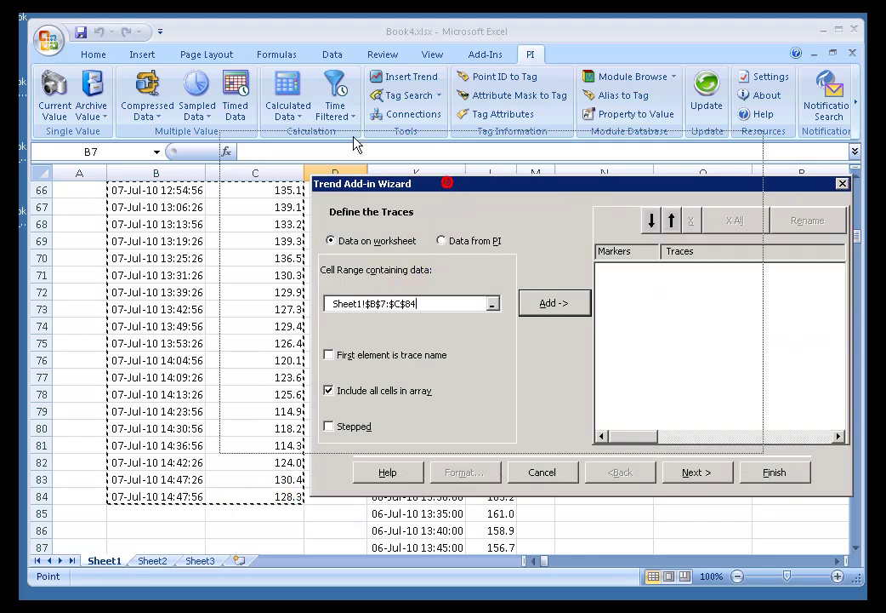
pyautogui.moveTo(447, 182); pyautogui.dragTo(350, 134)
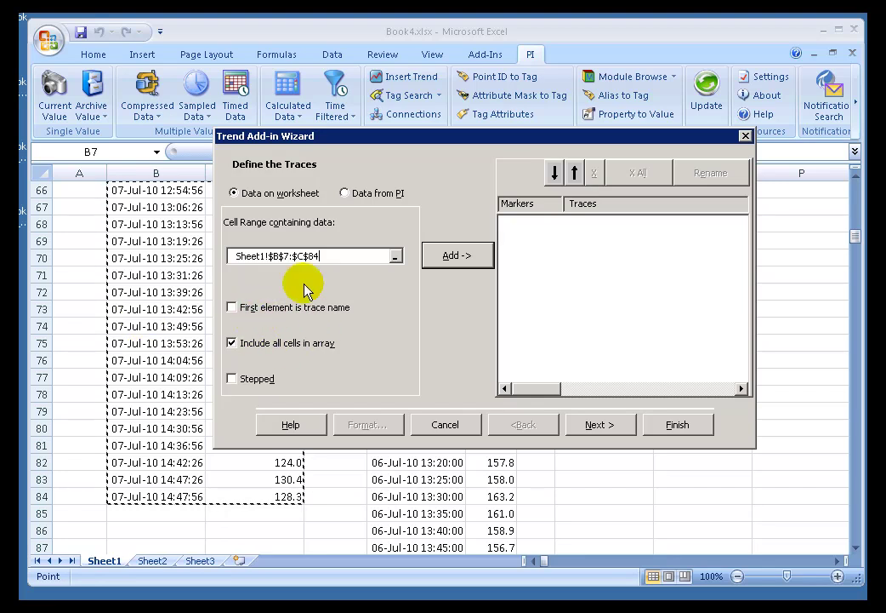
pyautogui.moveTo(855, 236); pyautogui.dragTo(855, 183)
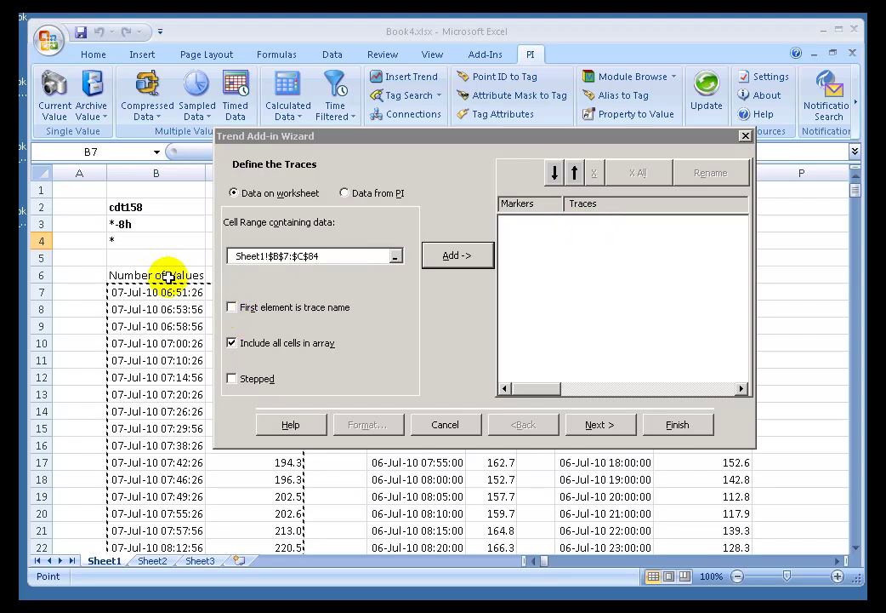
pyautogui.click(232, 344)
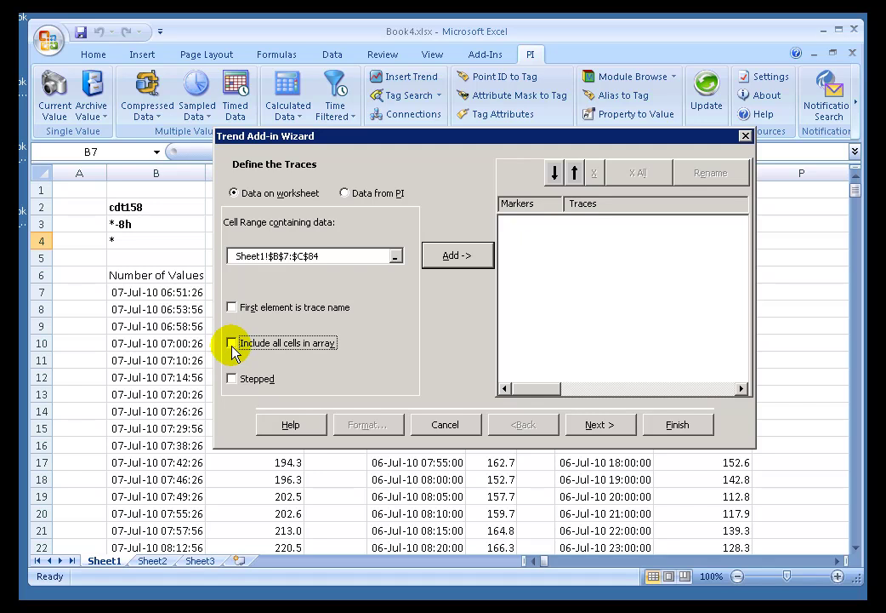
pyautogui.hotkey('shift', 'Tab')
pyautogui.hotkey('shift', 'Tab')
pyautogui.click(332, 266)
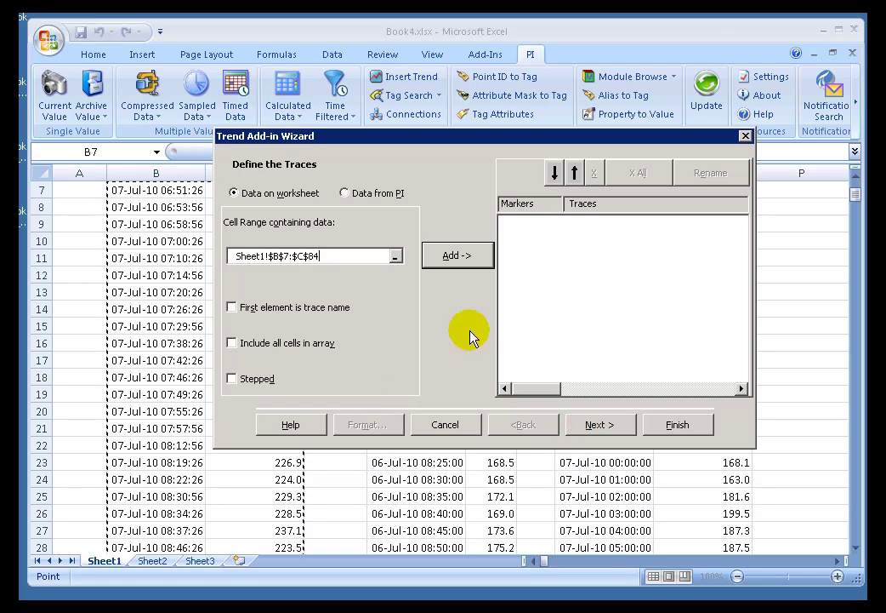
# Add B7:C84 as Trace1 with markers off and continue to the trend properties.
pyautogui.click(453, 256)
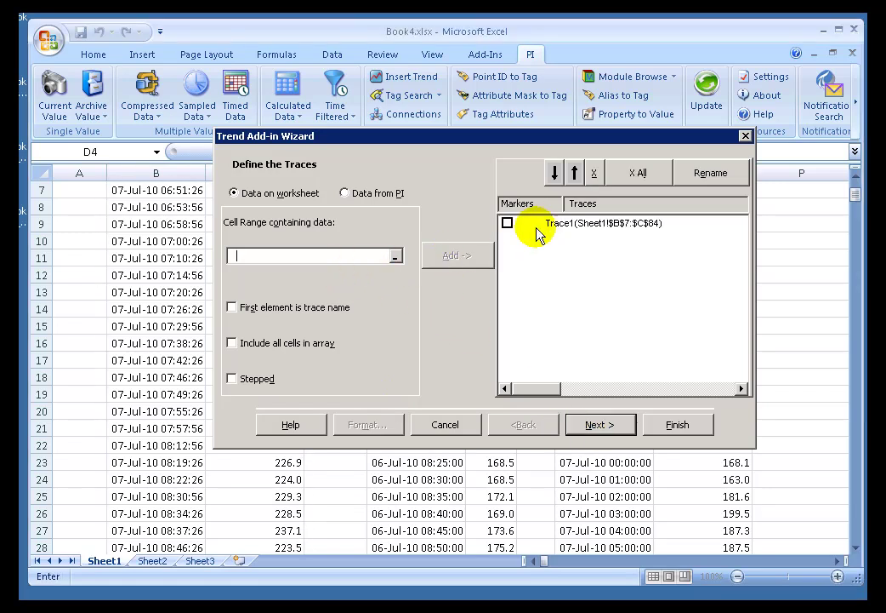
pyautogui.click(507, 223)
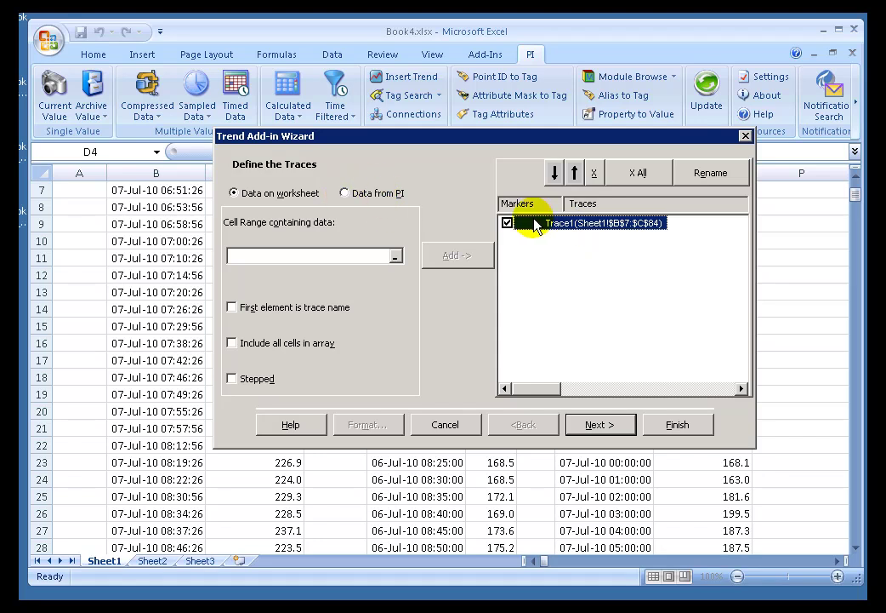
pyautogui.click(507, 224)
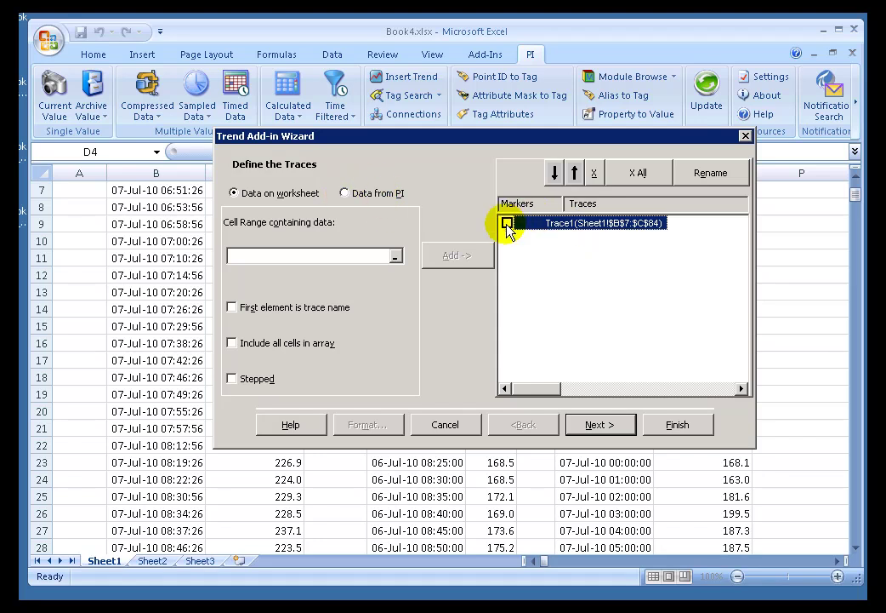
pyautogui.click(507, 224)
pyautogui.click(507, 223)
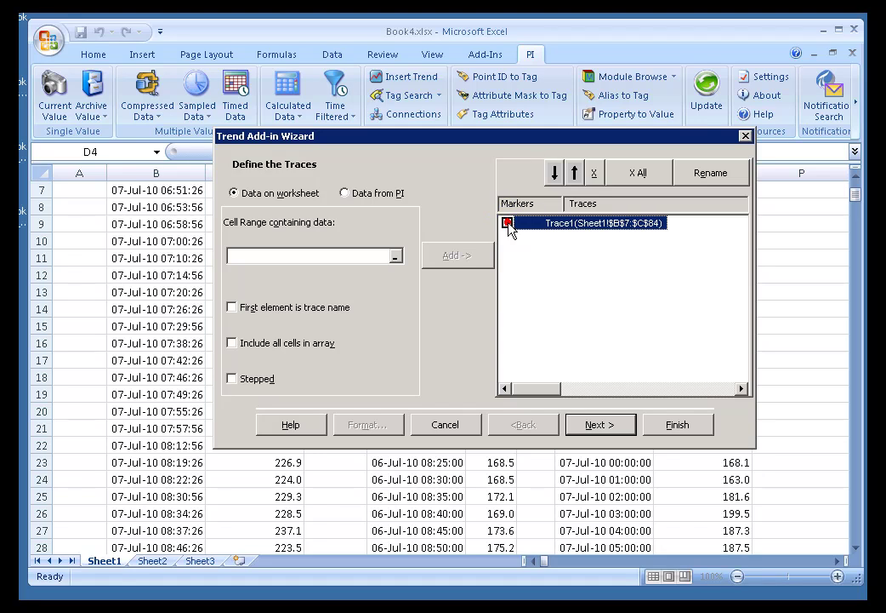
pyautogui.click(599, 425)
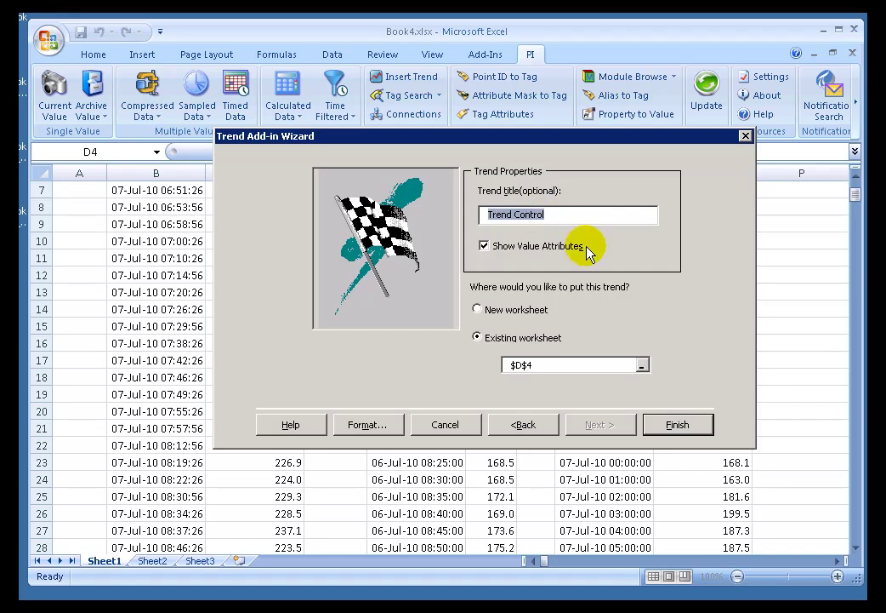
# Title the trend 'my First Trend' and finish it on the existing worksheet at $D$4.
pyautogui.write('my First Trend')
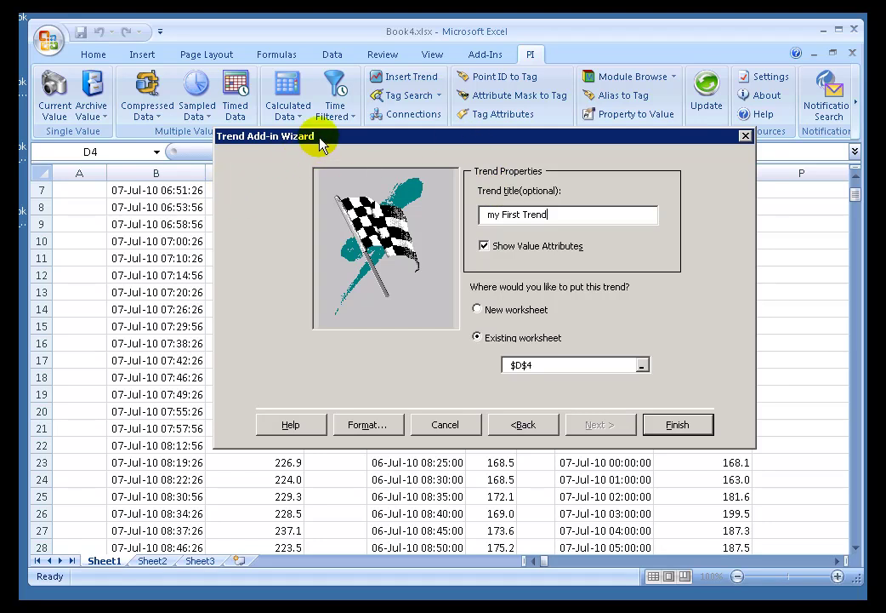
pyautogui.moveTo(322, 144); pyautogui.dragTo(486, 154)
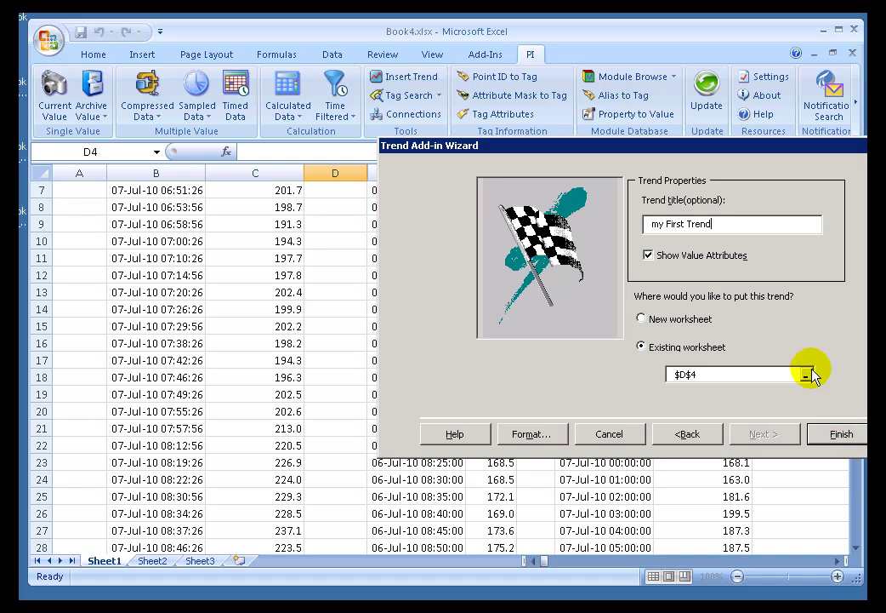
pyautogui.moveTo(735, 146); pyautogui.dragTo(542, 146)
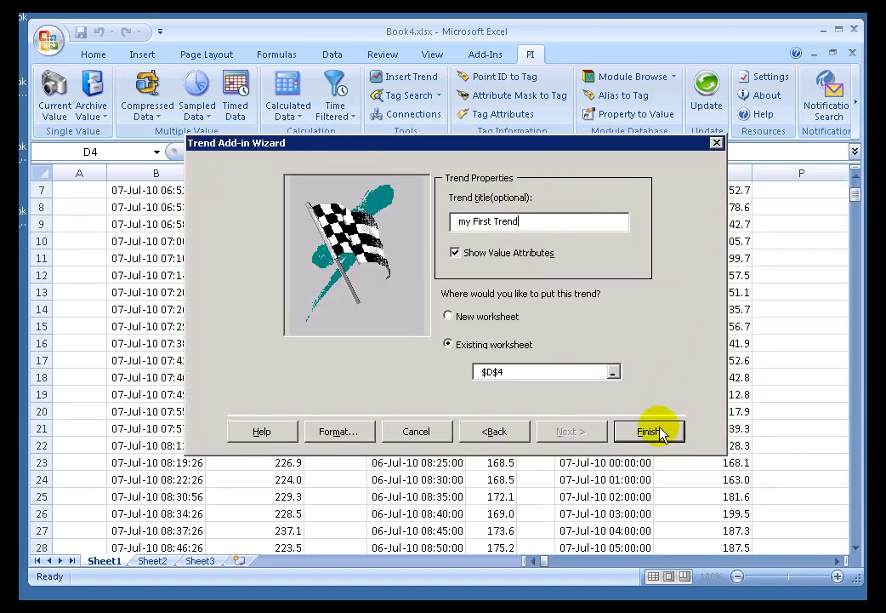
pyautogui.click(650, 433)
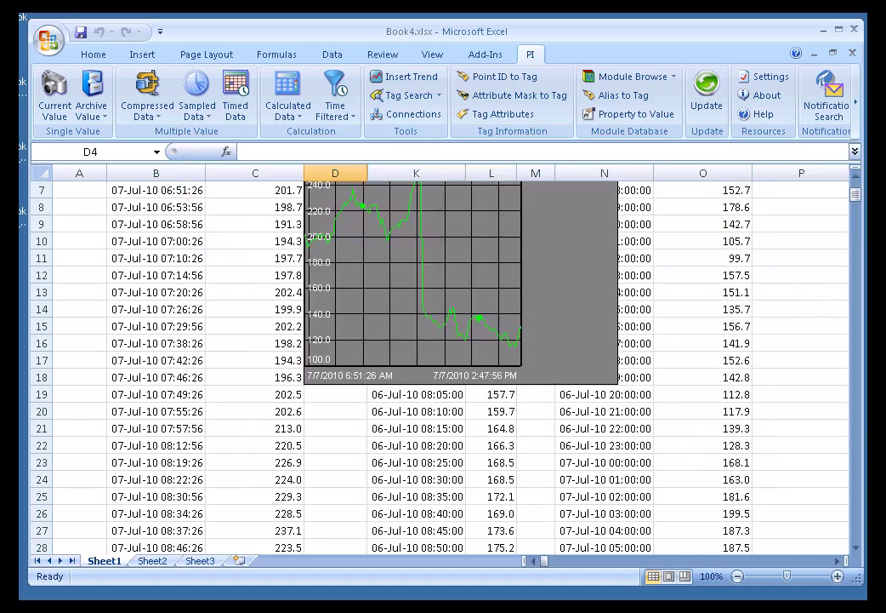
# Reopen the trend definition and enable Markers for Trace1.
pyautogui.click(856, 177)
pyautogui.scroll(5, 856, 178)
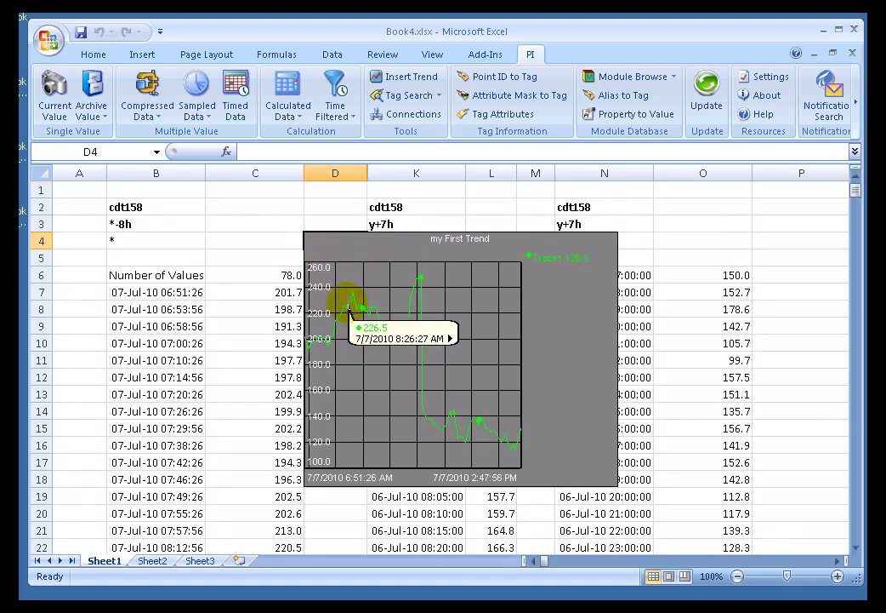
pyautogui.rightClick(382, 392)
pyautogui.click(427, 461)
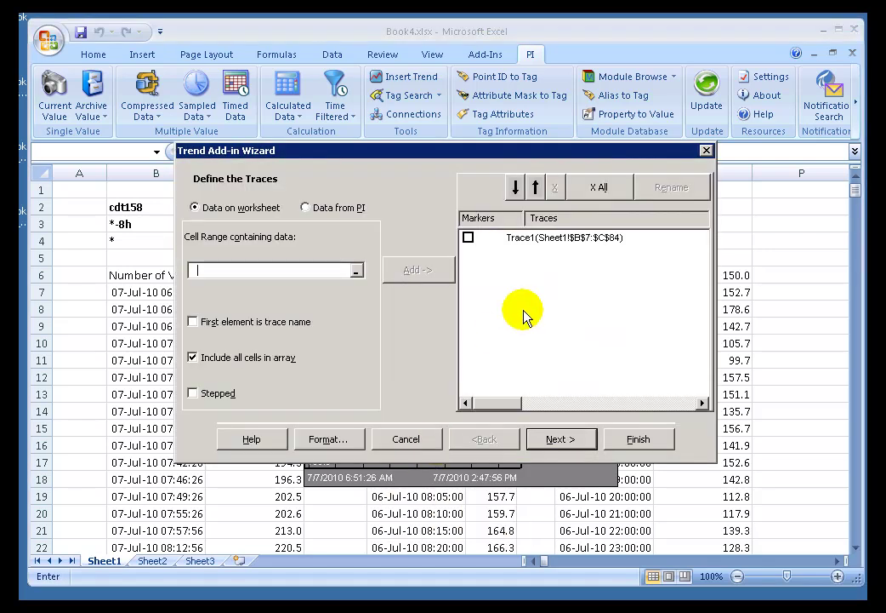
pyautogui.click(467, 237)
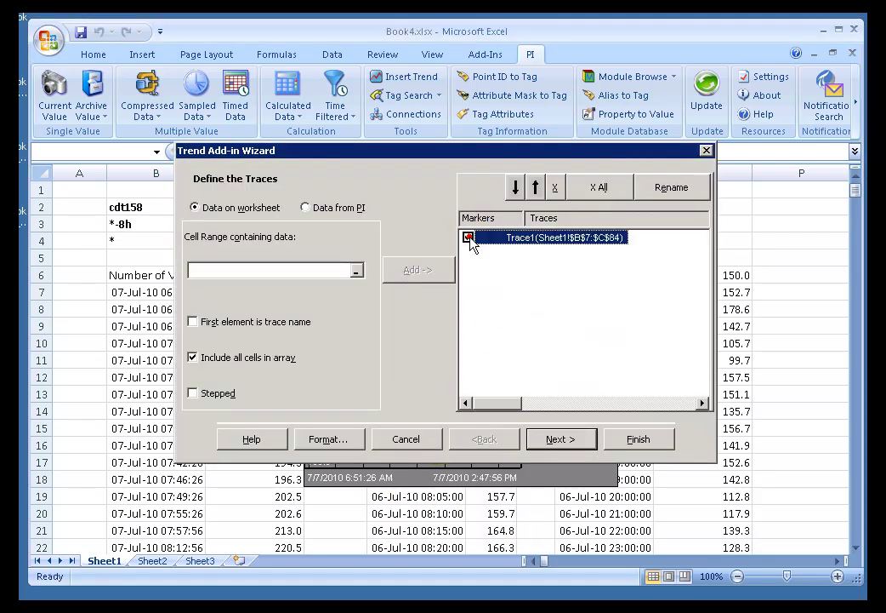
pyautogui.click(630, 440)
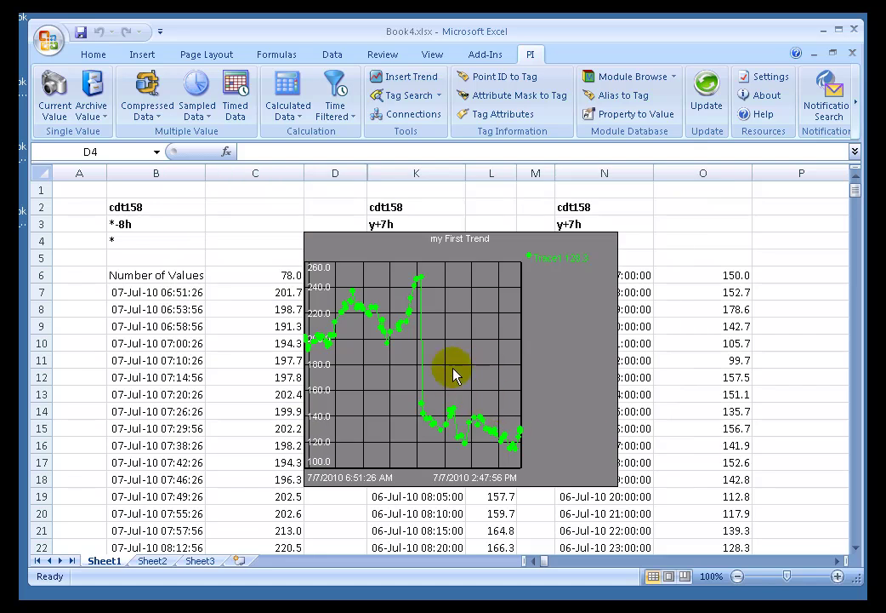
# Switch the trend definition to Data from PI and add CDEP158 found through the tag search.
pyautogui.rightClick(453, 375)
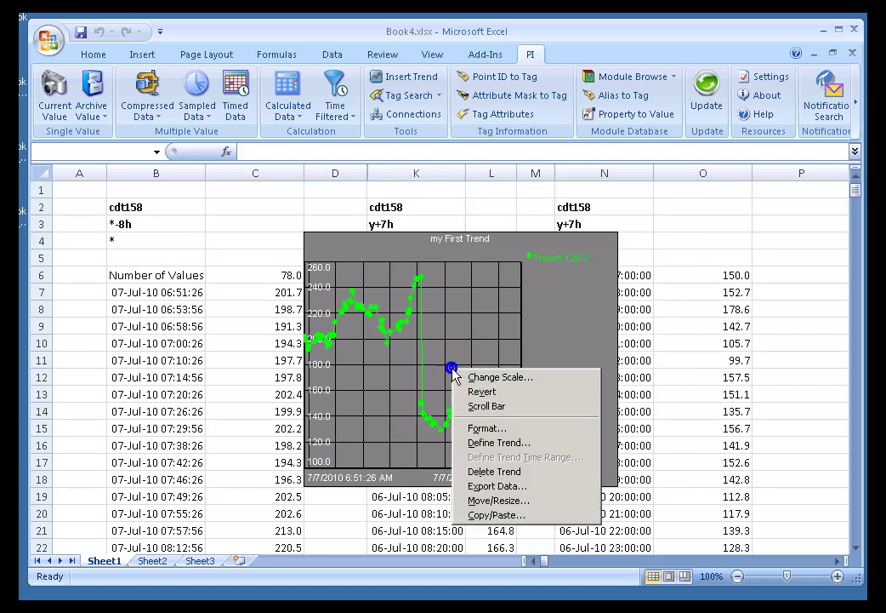
pyautogui.click(481, 442)
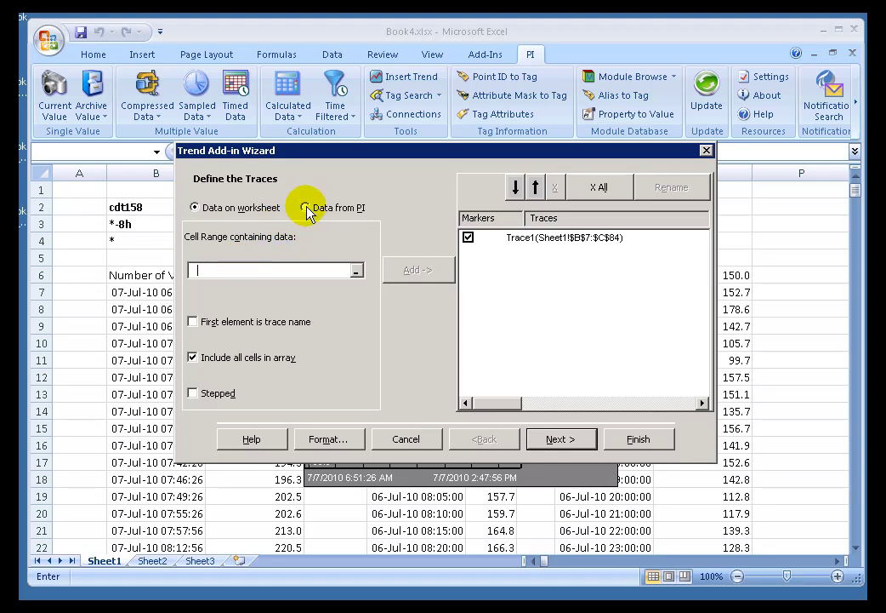
pyautogui.moveTo(362, 151); pyautogui.dragTo(406, 268)
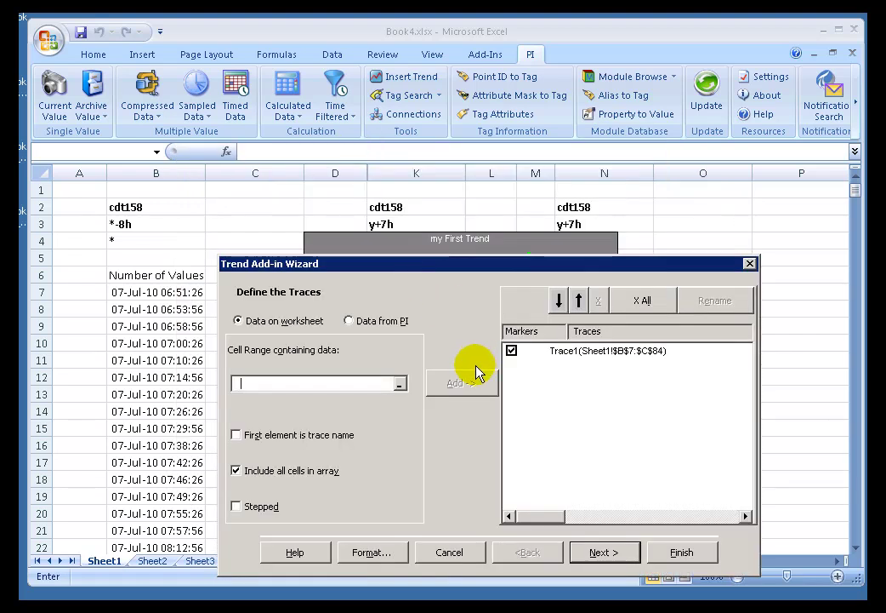
pyautogui.click(349, 322)
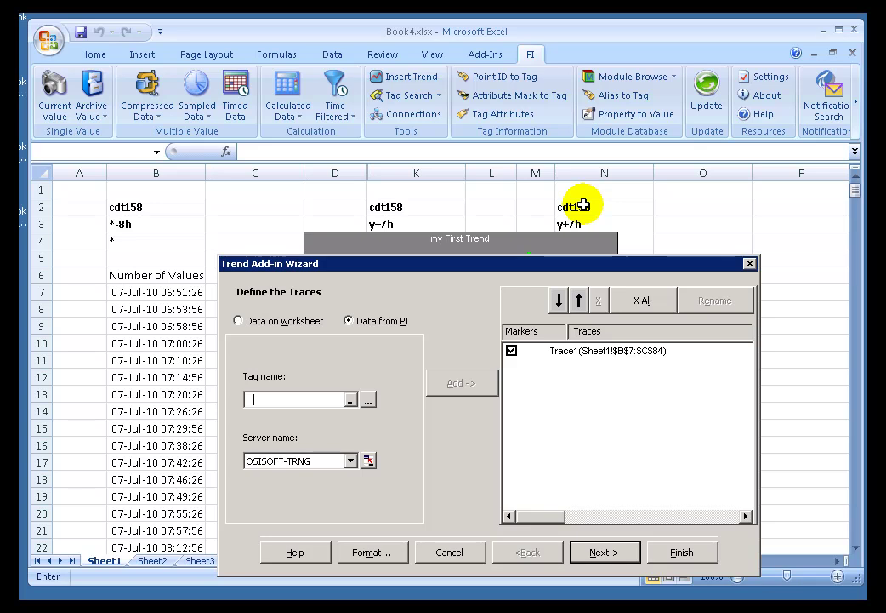
pyautogui.click(368, 400)
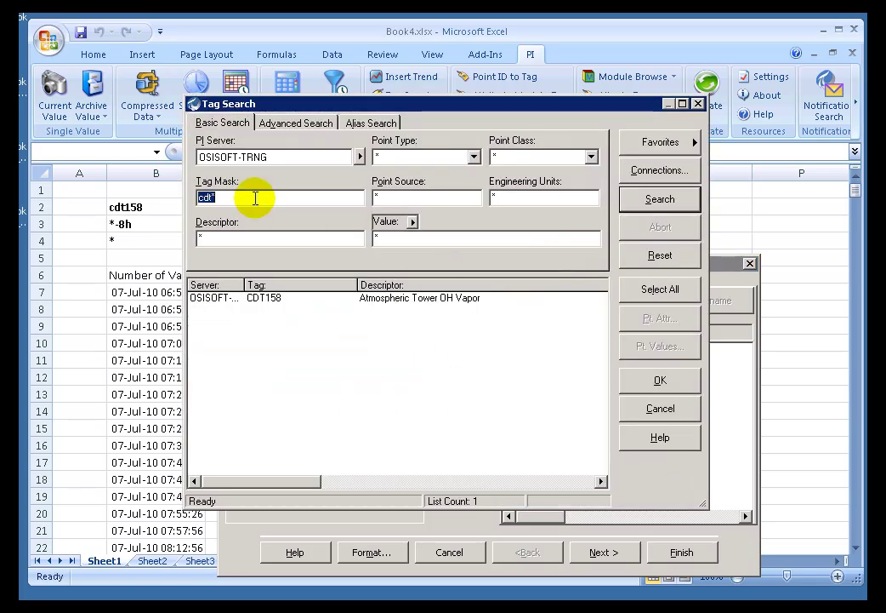
pyautogui.write('c')
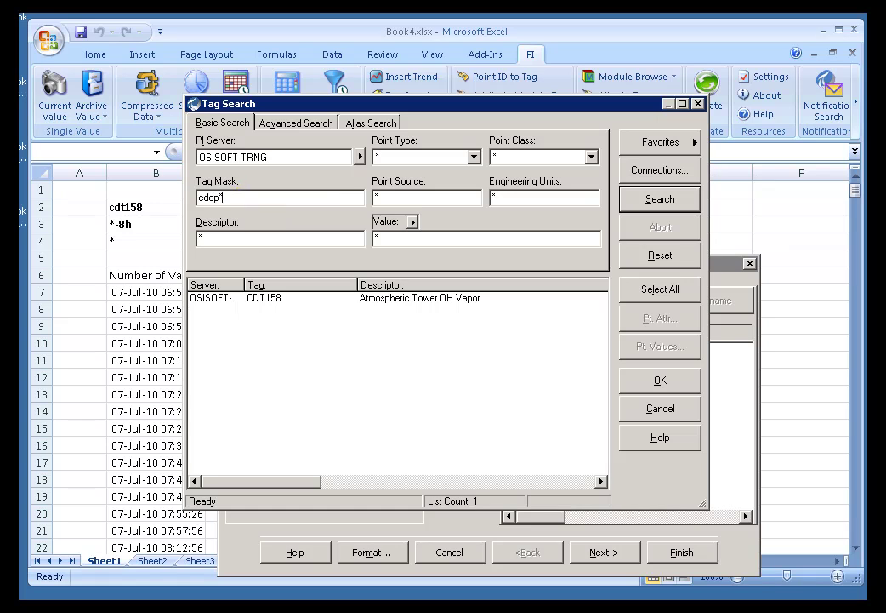
pyautogui.click(658, 198)
pyautogui.click(227, 298)
pyautogui.click(660, 382)
pyautogui.moveTo(583, 107); pyautogui.dragTo(385, 55)
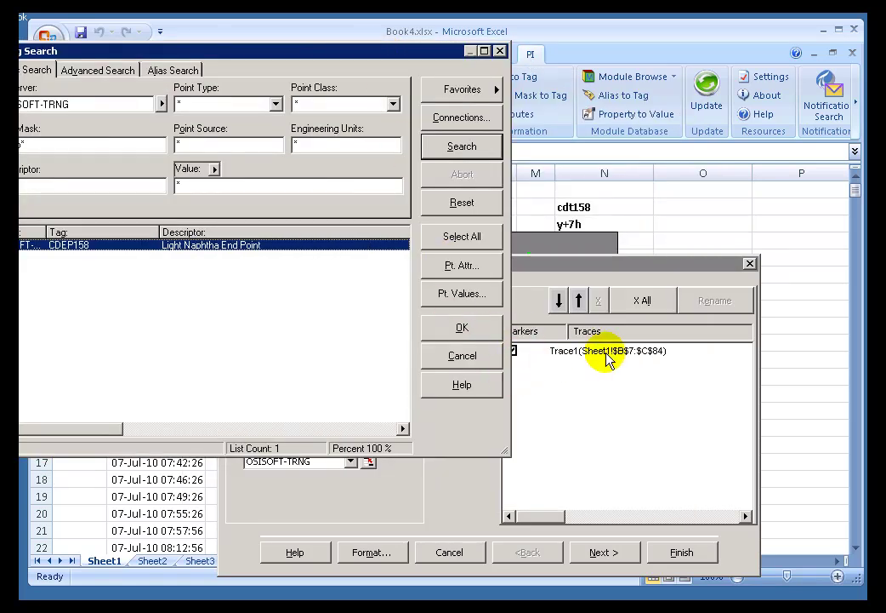
pyautogui.click(468, 329)
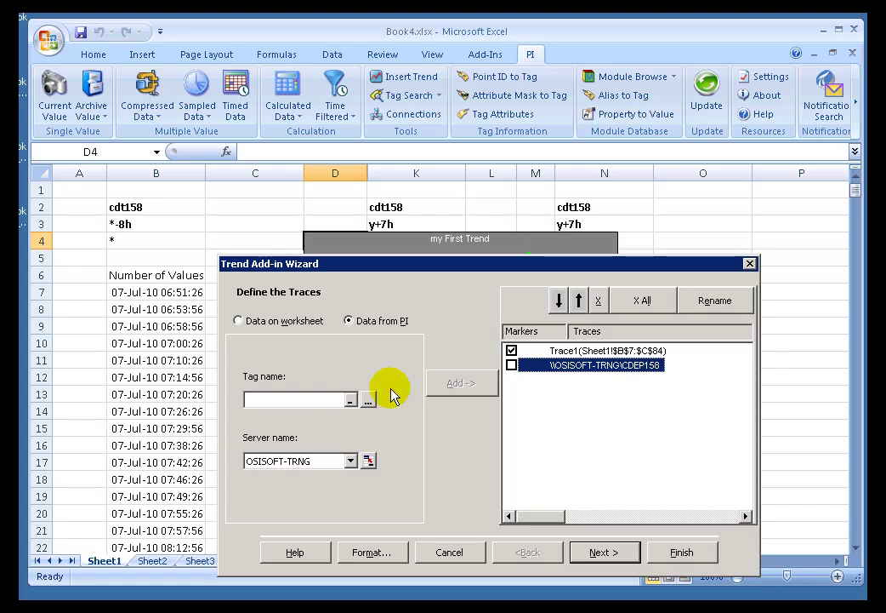
# Enter the tag name sinusoid and add it as another trace.
pyautogui.click(273, 400)
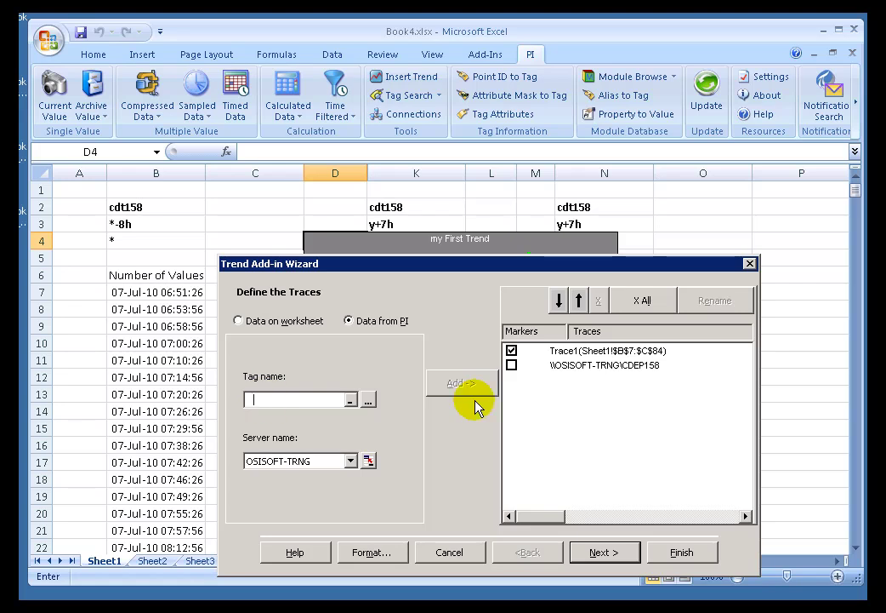
pyautogui.write('sinusoid')
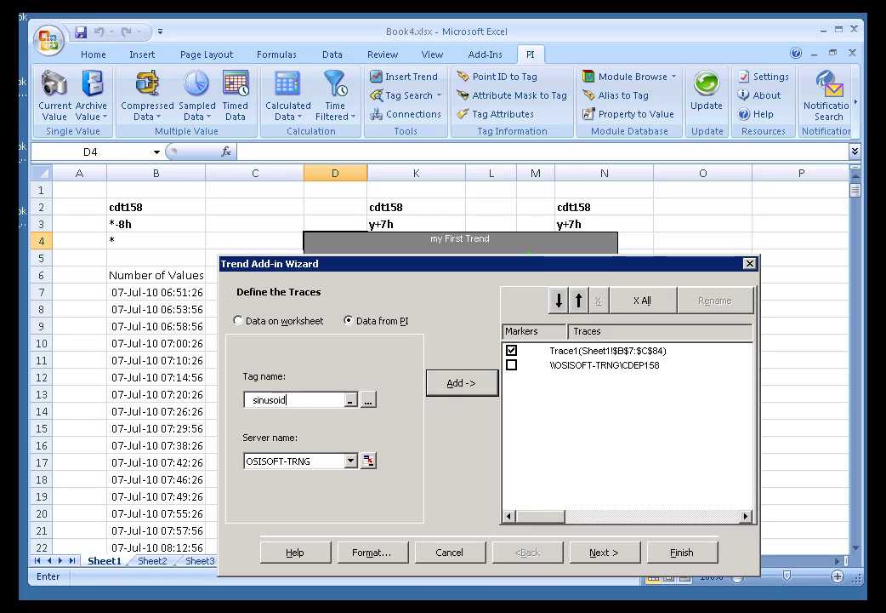
pyautogui.click(459, 384)
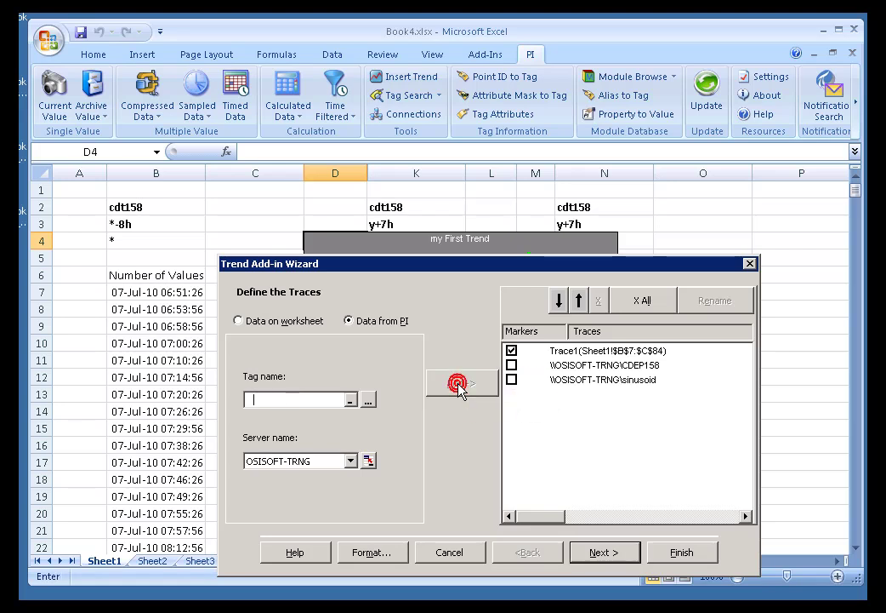
pyautogui.click(370, 404)
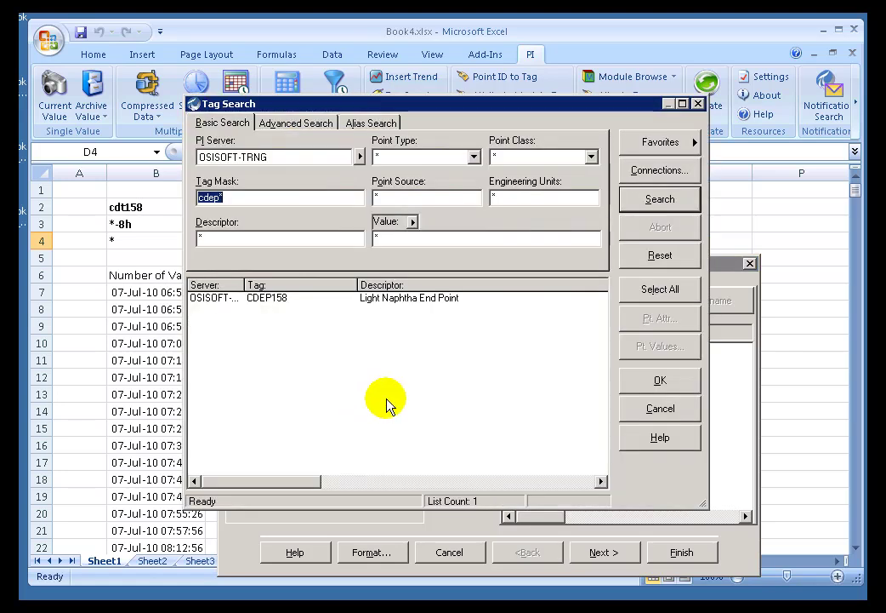
pyautogui.click(664, 410)
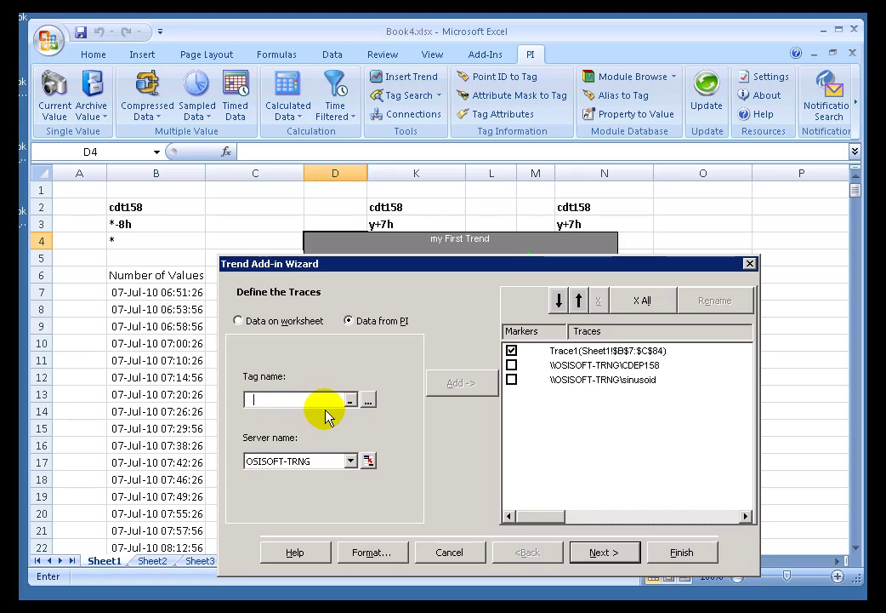
# Apply the CDEP158 and sinusoid traces, then enable markers on the CDEP158 trace.
pyautogui.click(681, 552)
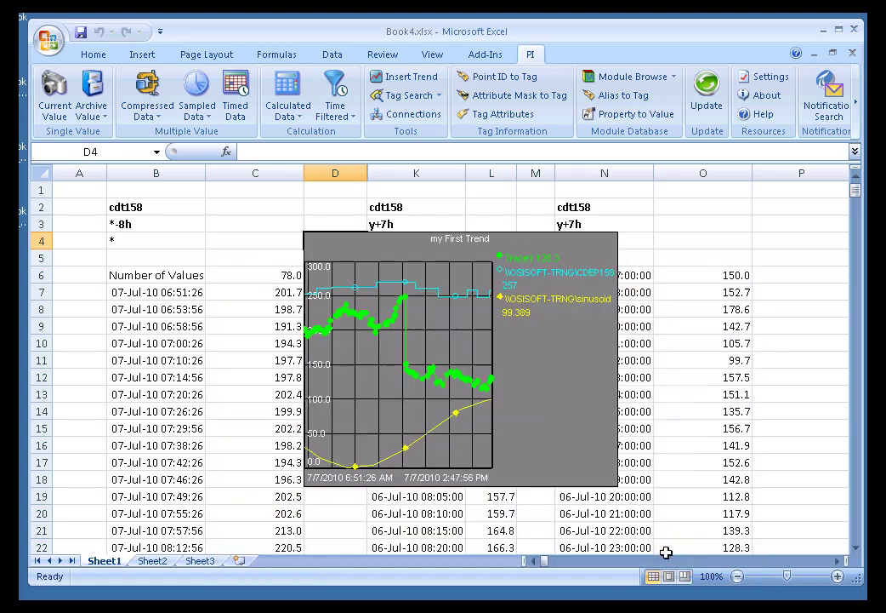
pyautogui.rightClick(447, 332)
pyautogui.click(495, 401)
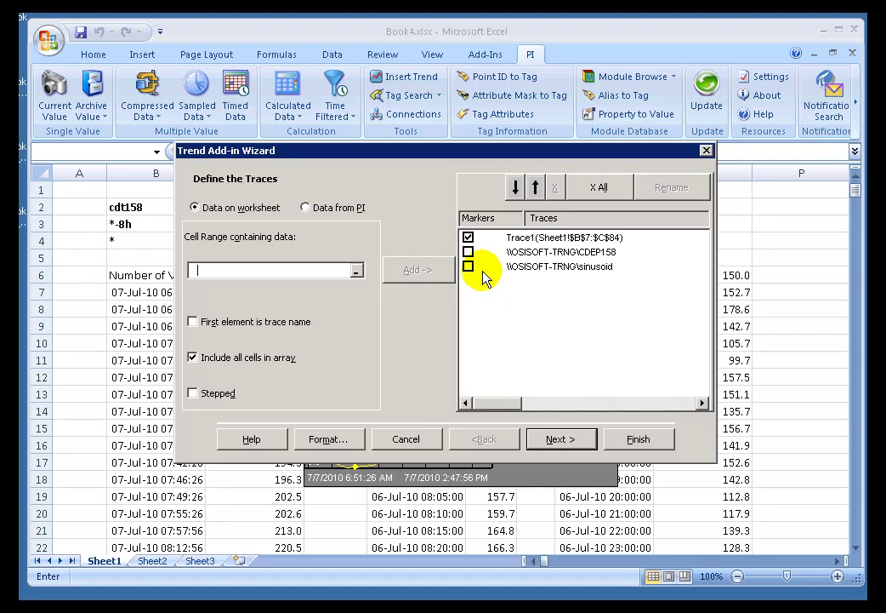
pyautogui.click(468, 252)
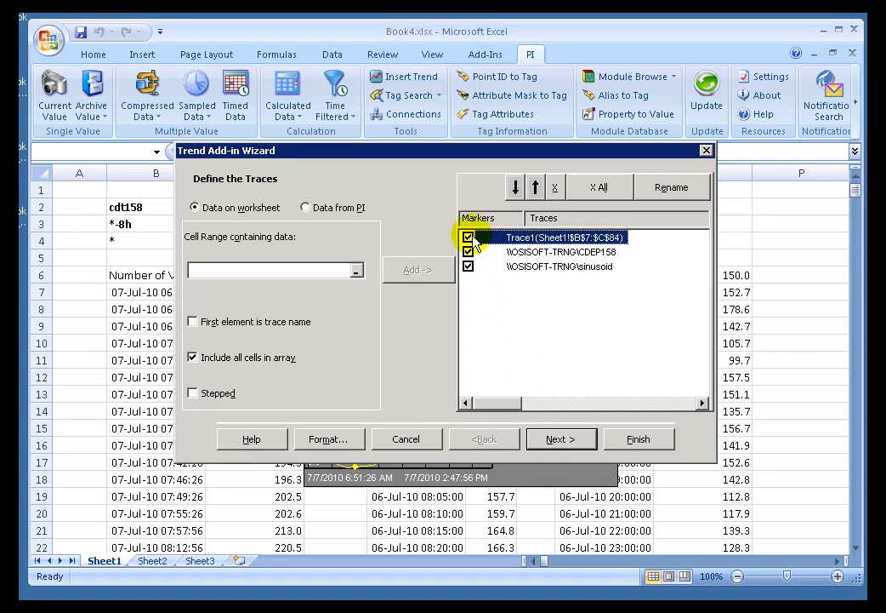
pyautogui.click(637, 439)
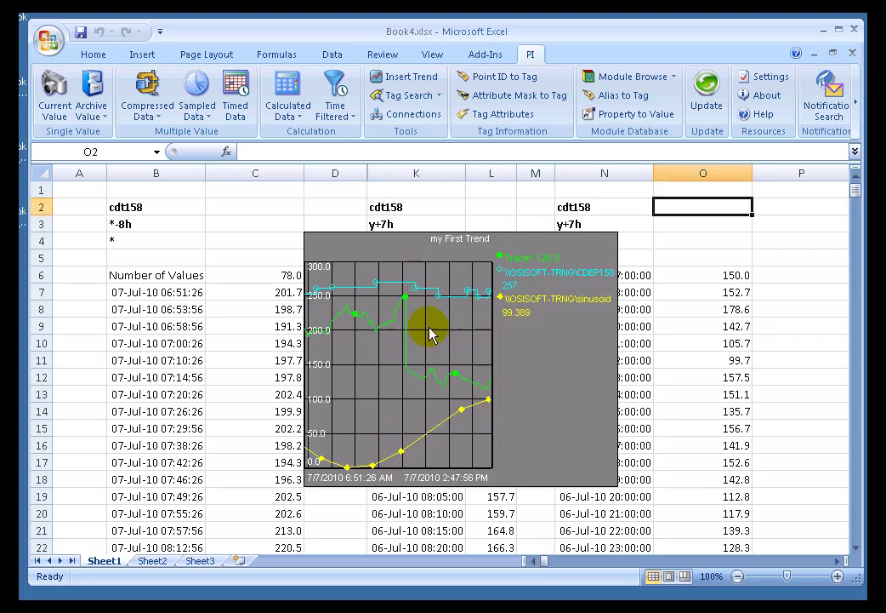
pyautogui.click(672, 240)
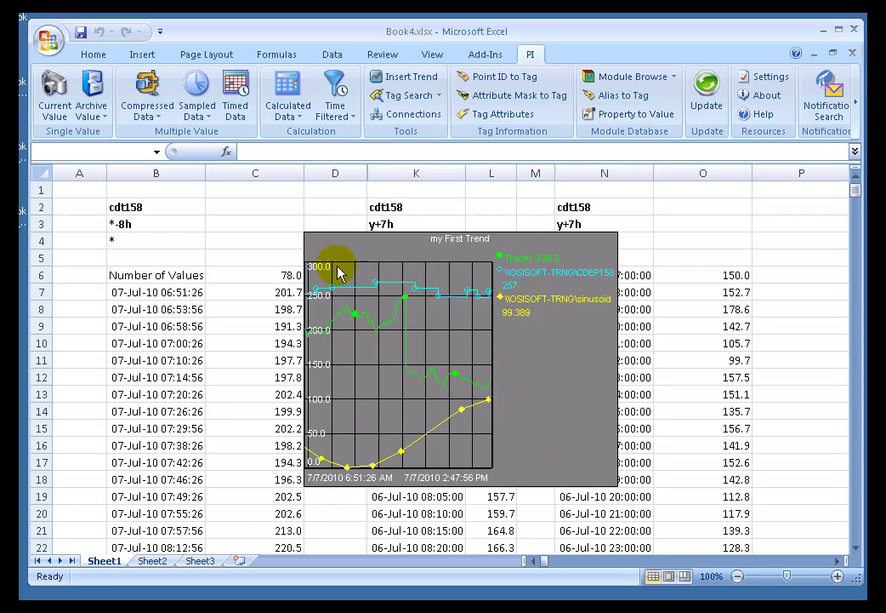
pyautogui.rightClick(348, 298)
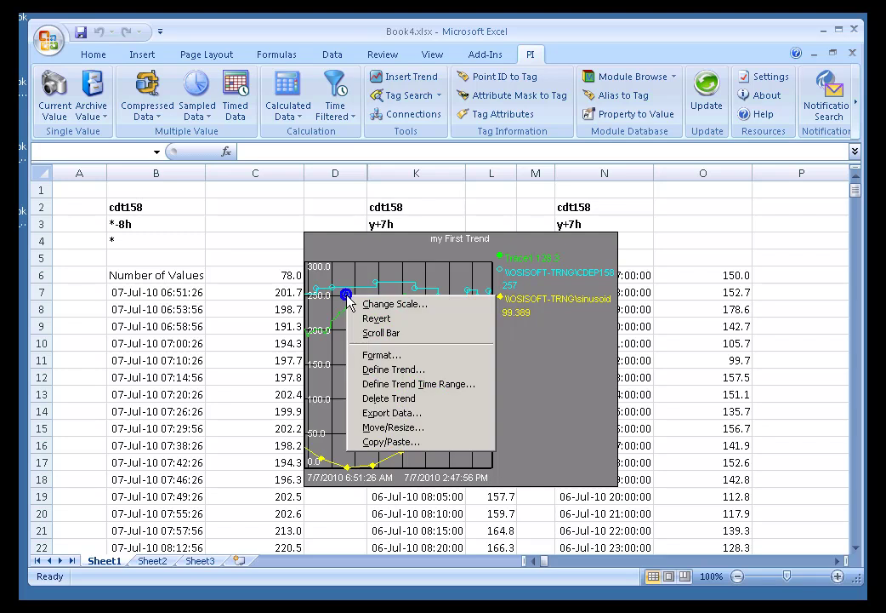
pyautogui.click(389, 427)
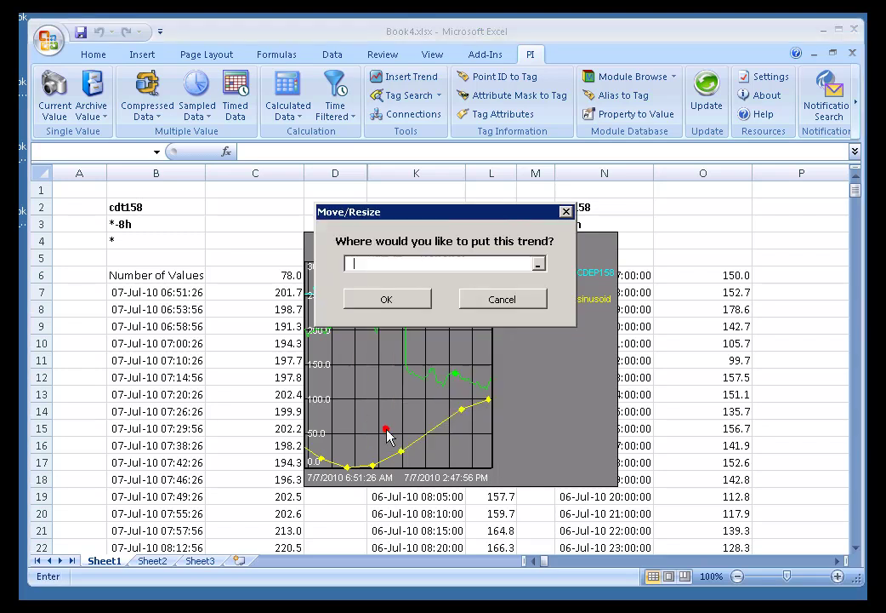
pyautogui.click(340, 501)
pyautogui.click(390, 299)
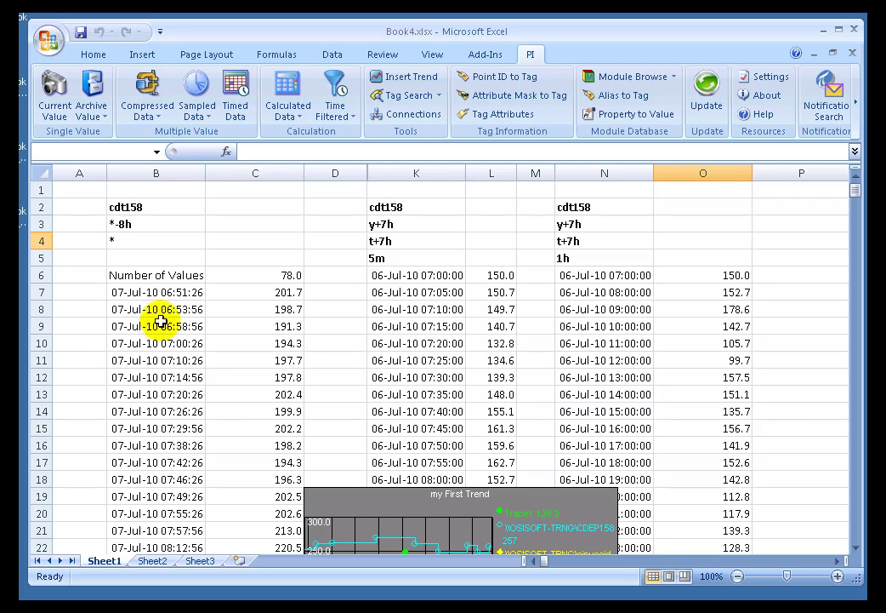
pyautogui.click(153, 308)
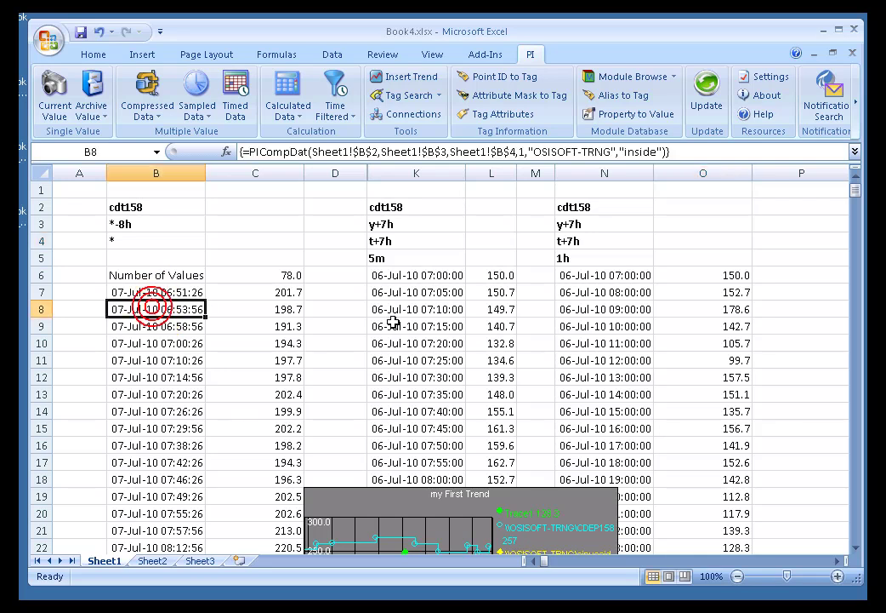
pyautogui.click(625, 308)
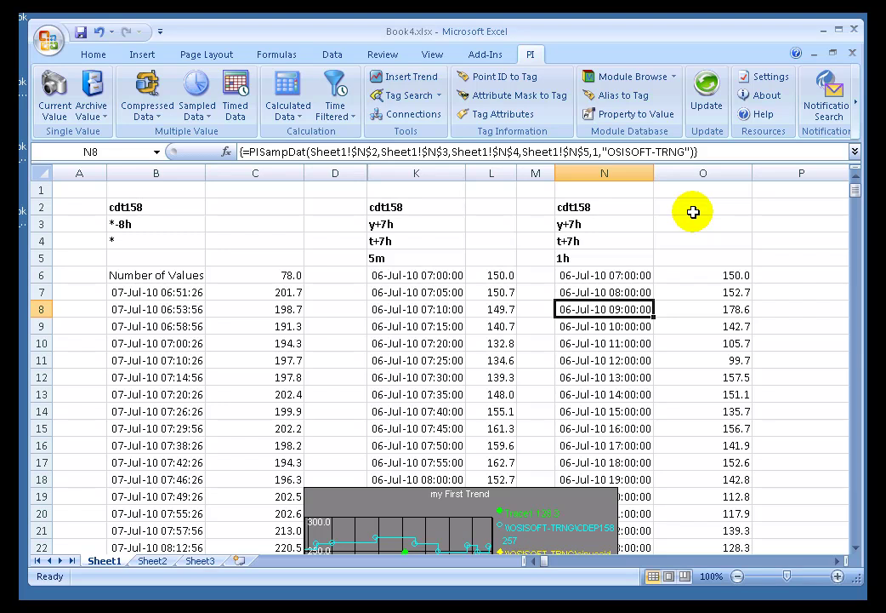
# Build a trend at L2 from the hourly N6:O30 data, then choose Delete Trend on it.
pyautogui.click(479, 207)
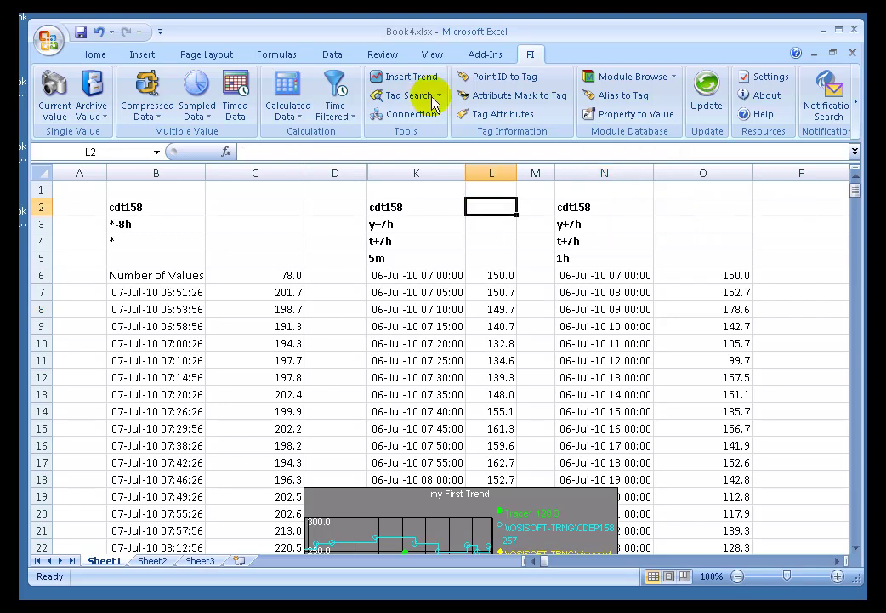
pyautogui.click(395, 82)
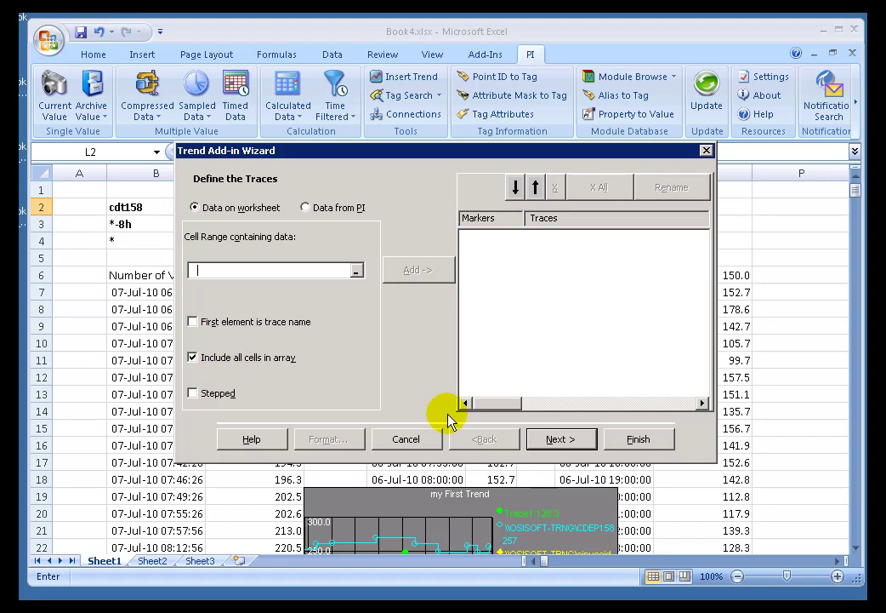
pyautogui.click(733, 499)
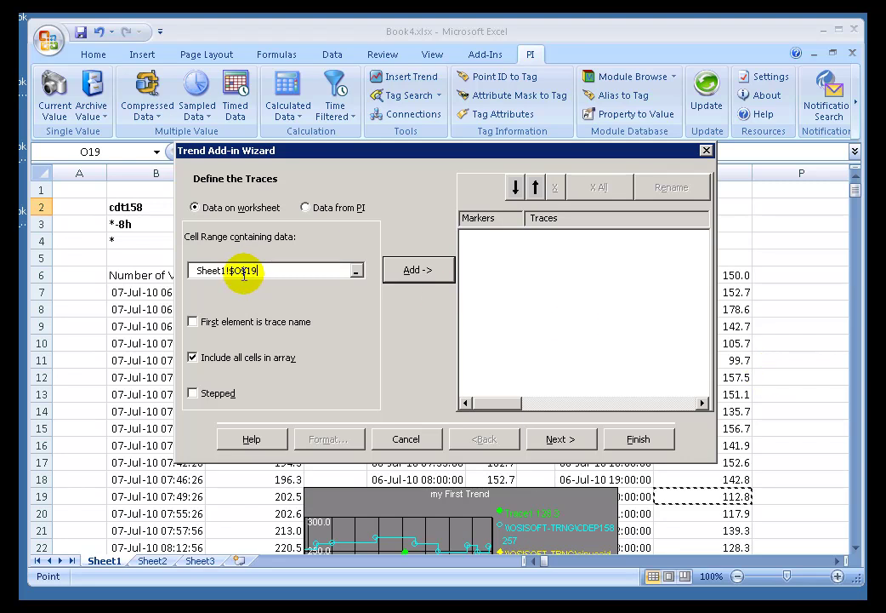
pyautogui.click(426, 272)
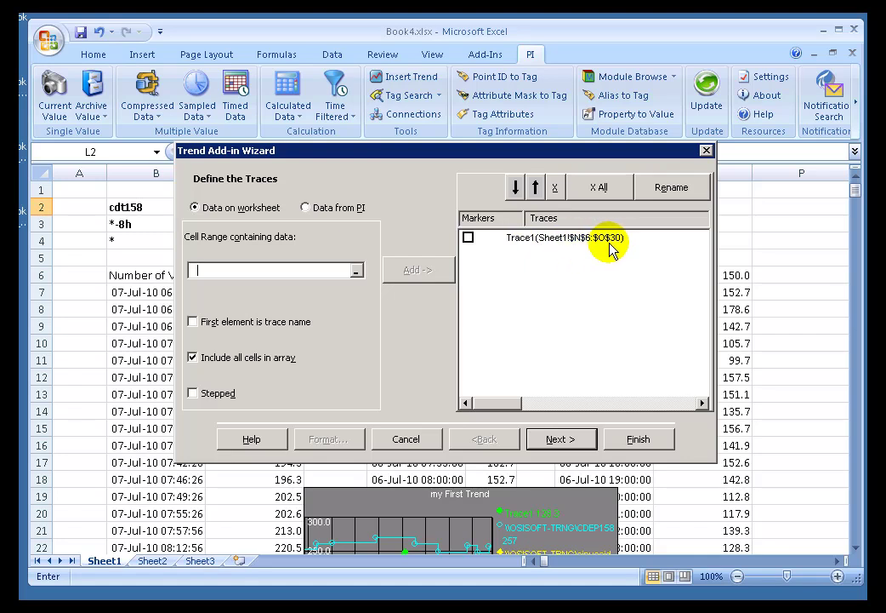
pyautogui.click(630, 438)
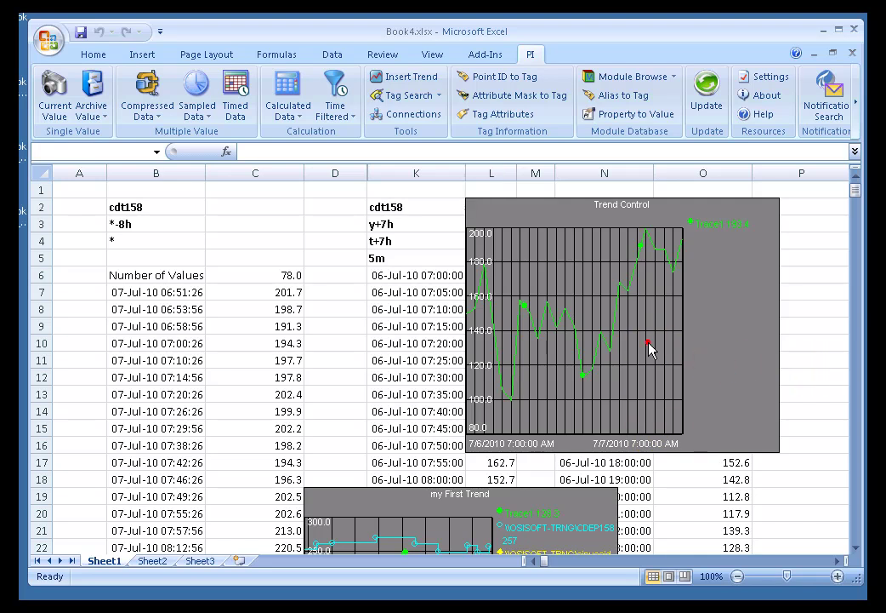
pyautogui.rightClick(656, 340)
pyautogui.click(696, 438)
# Confirm the deletion, then try B6:C84 as a trace, dismiss the format error and cancel.
pyautogui.click(504, 252)
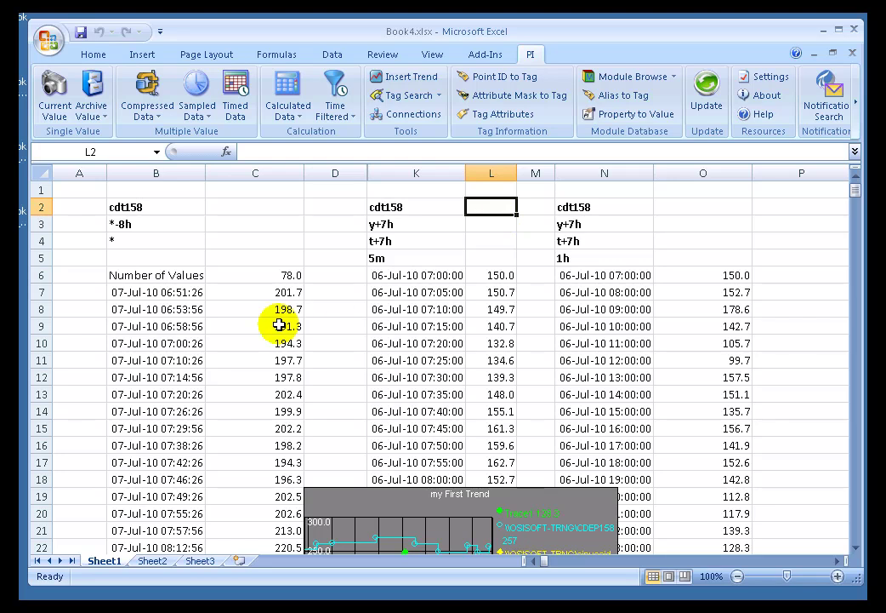
pyautogui.click(411, 81)
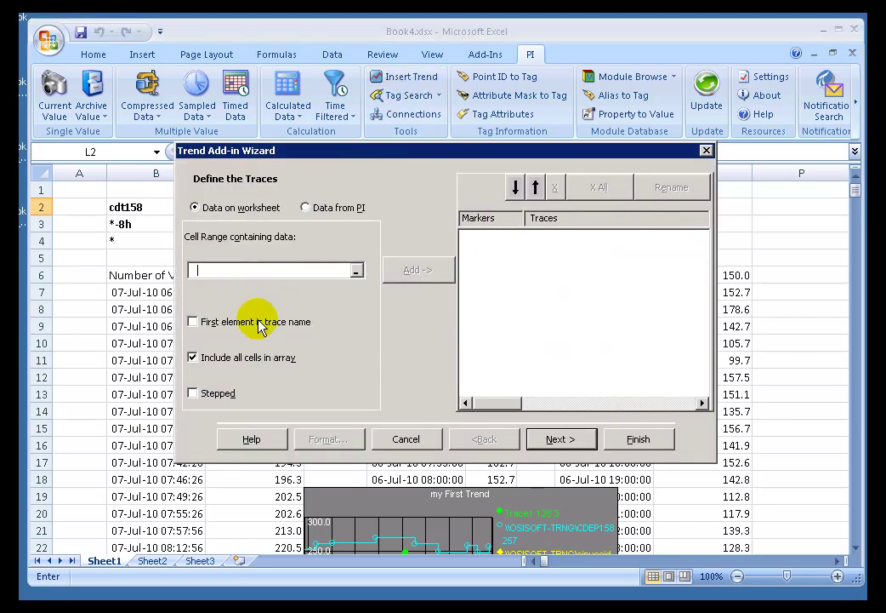
pyautogui.click(126, 361)
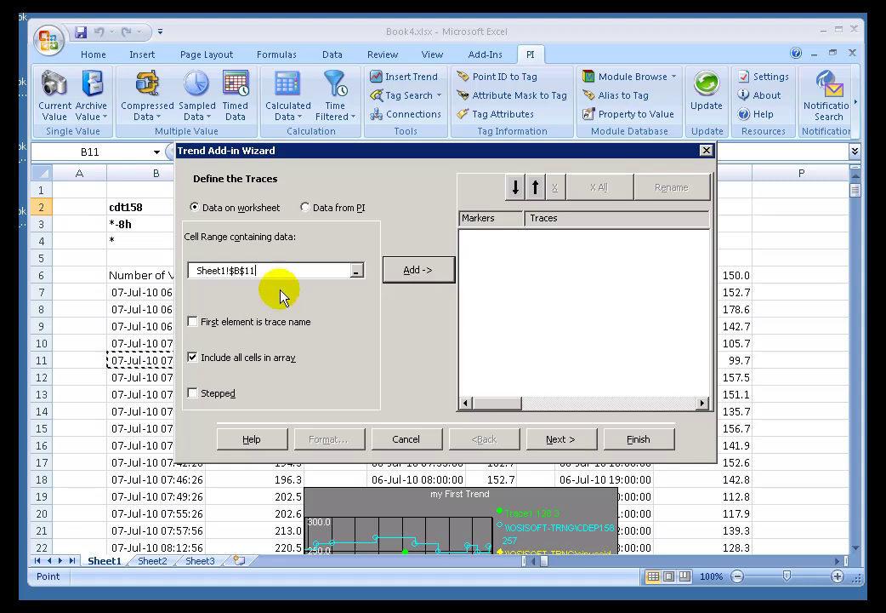
pyautogui.click(418, 271)
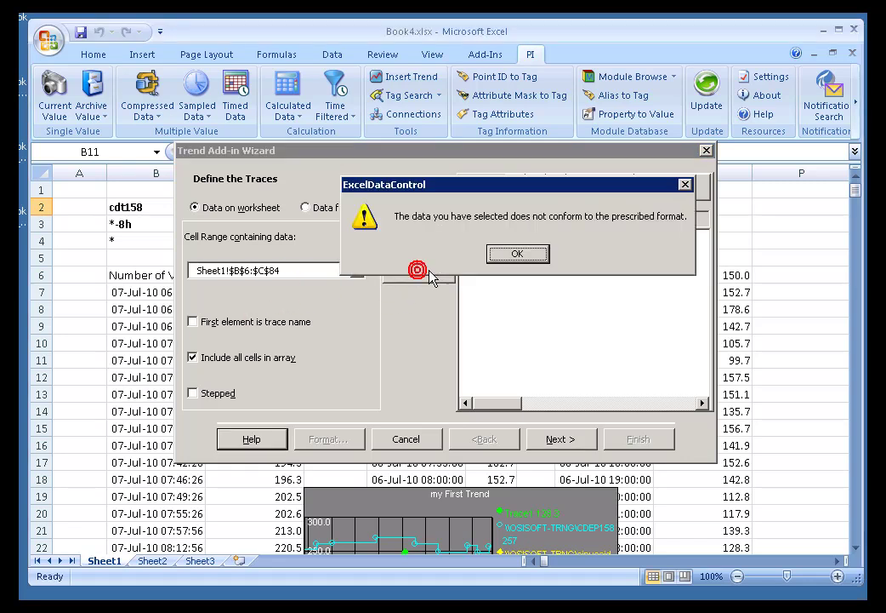
pyautogui.click(528, 255)
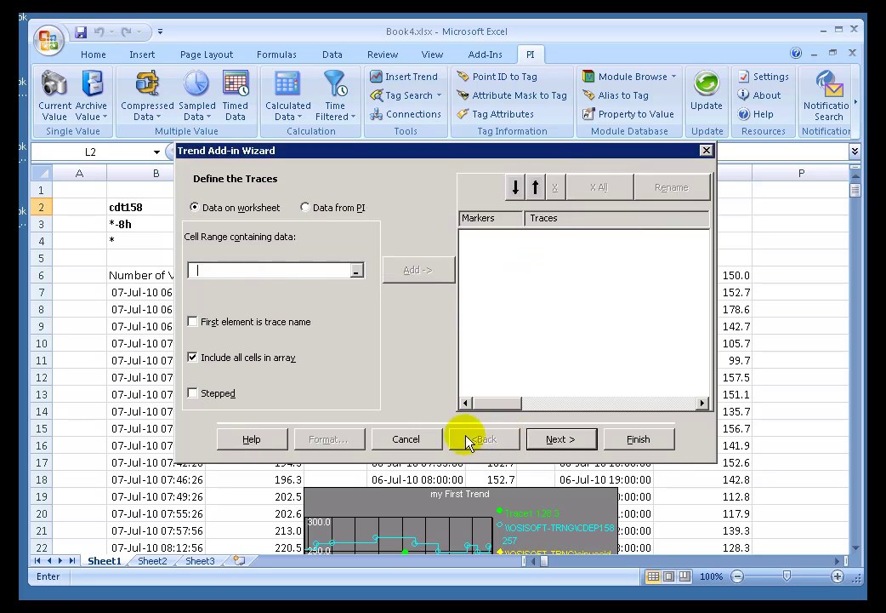
pyautogui.click(417, 441)
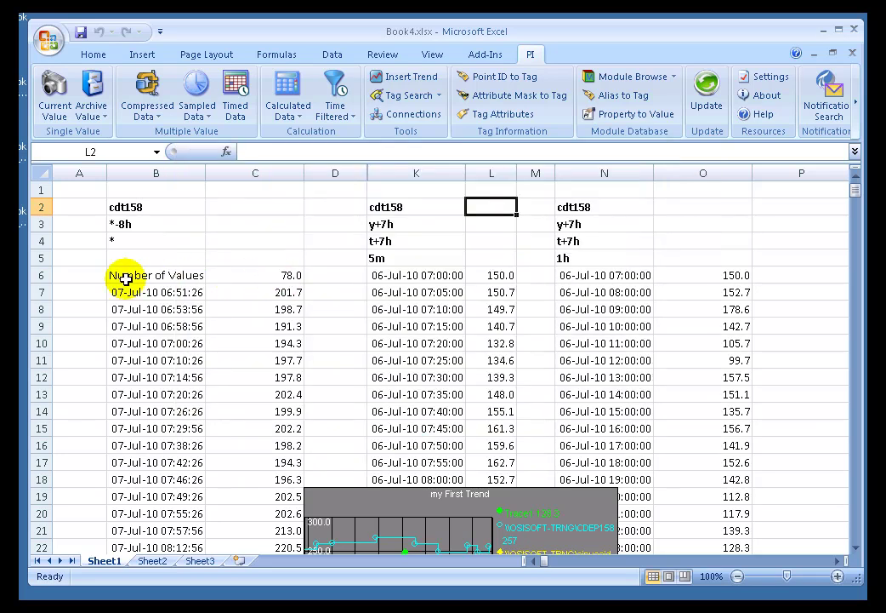
# Turn on hide count in the Compressed Data settings of the cdt158 array at B10.
pyautogui.click(141, 340)
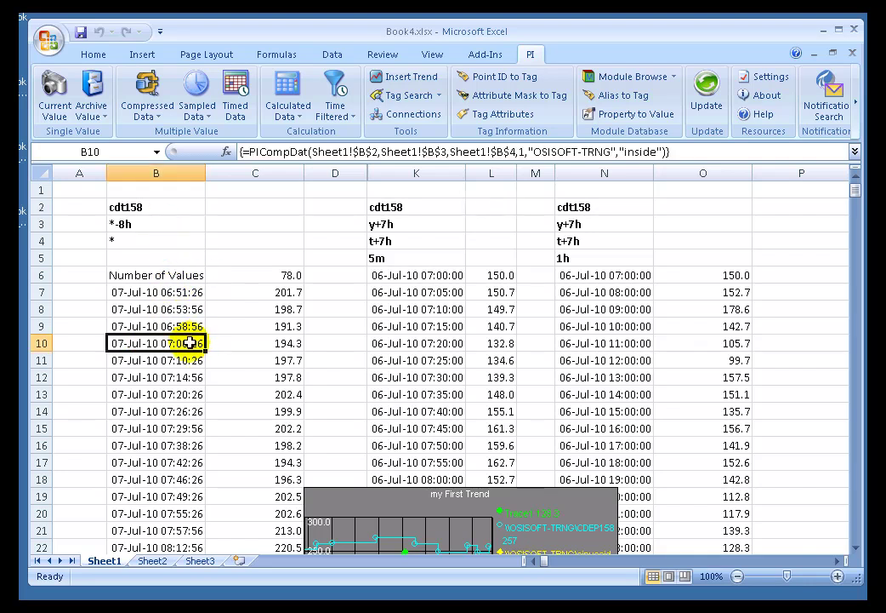
pyautogui.click(149, 92)
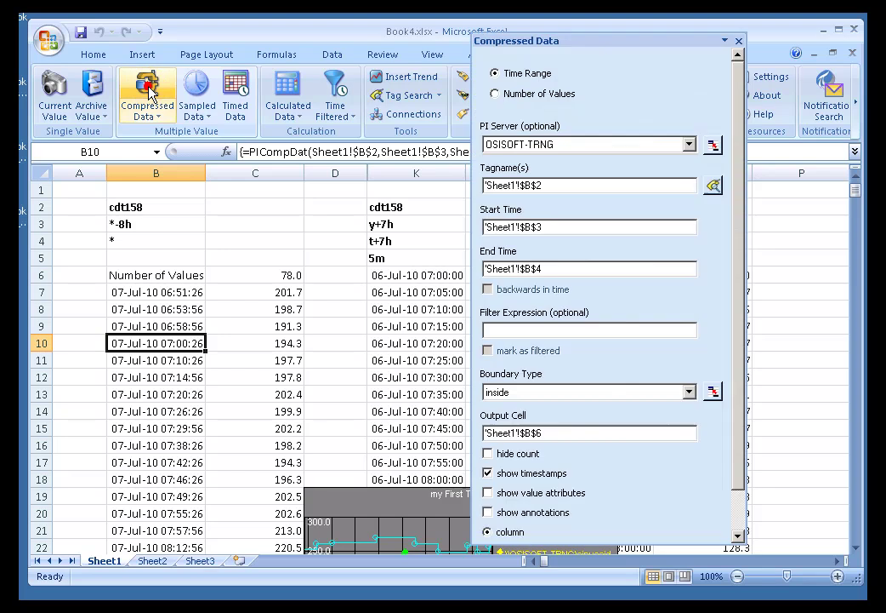
pyautogui.click(488, 454)
pyautogui.click(736, 463)
# Apply hide count, then insert a Trend Control at L1 plotting Sheet1!$B$6:$C$82 as Trace1.
pyautogui.click(523, 531)
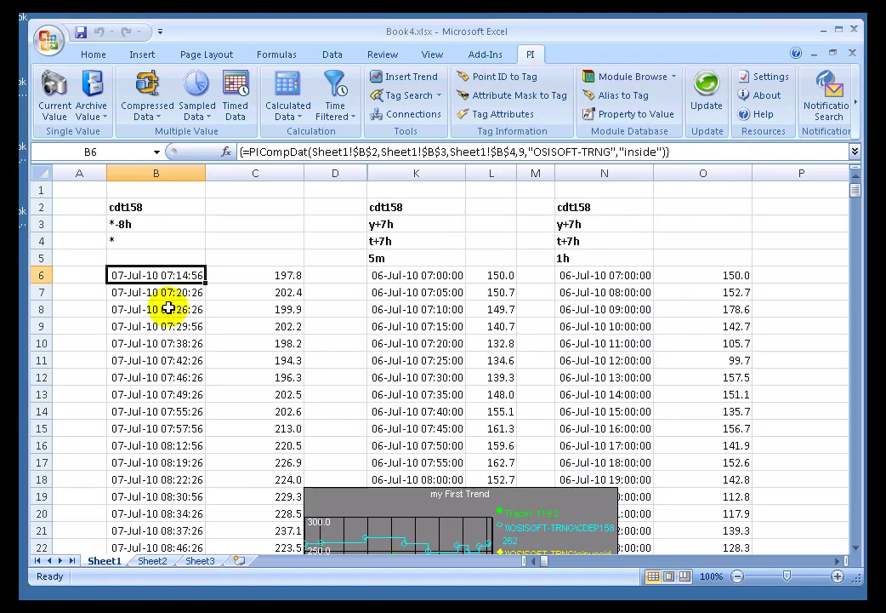
pyautogui.click(153, 311)
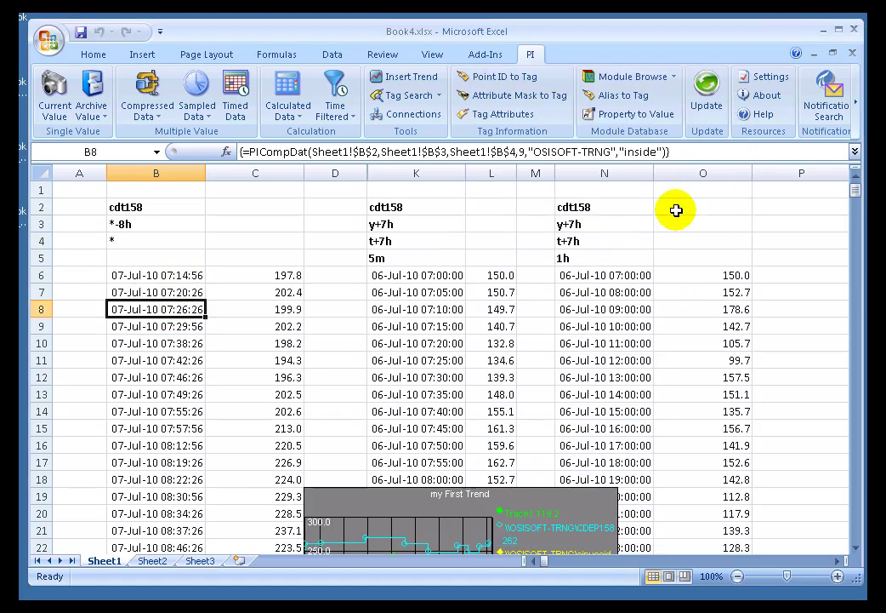
pyautogui.click(496, 192)
pyautogui.click(391, 77)
pyautogui.click(130, 345)
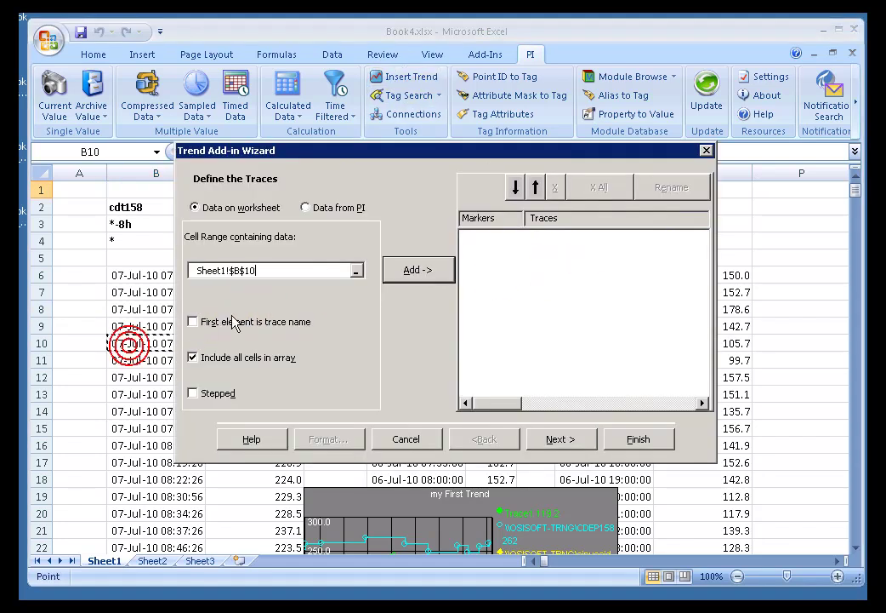
pyautogui.click(413, 270)
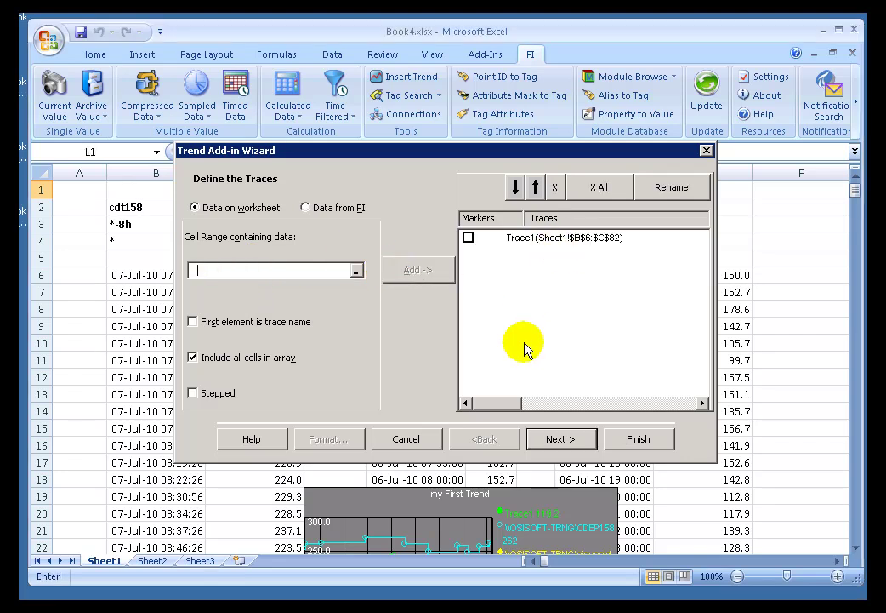
pyautogui.click(634, 439)
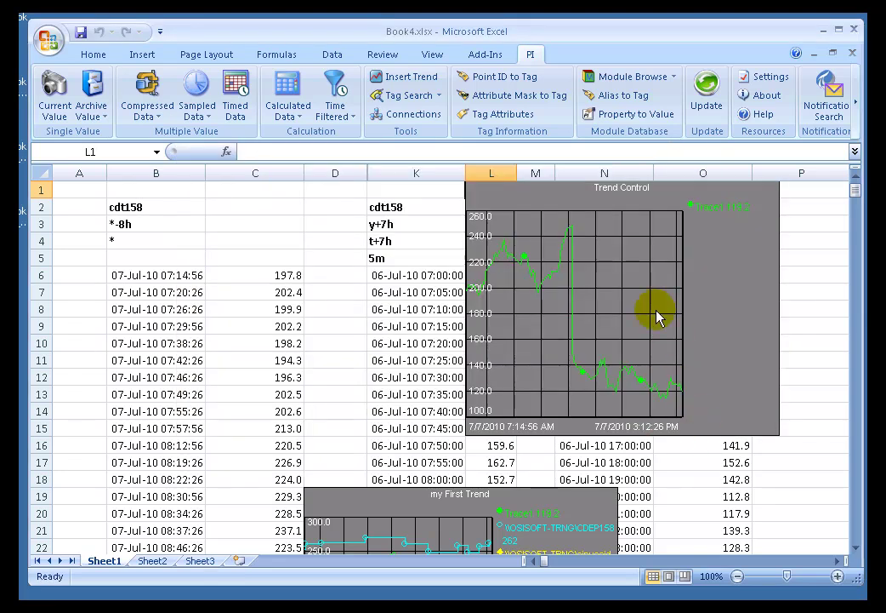
# Add a time scroll bar to the Trend Control and page it three steps earlier.
pyautogui.rightClick(619, 312)
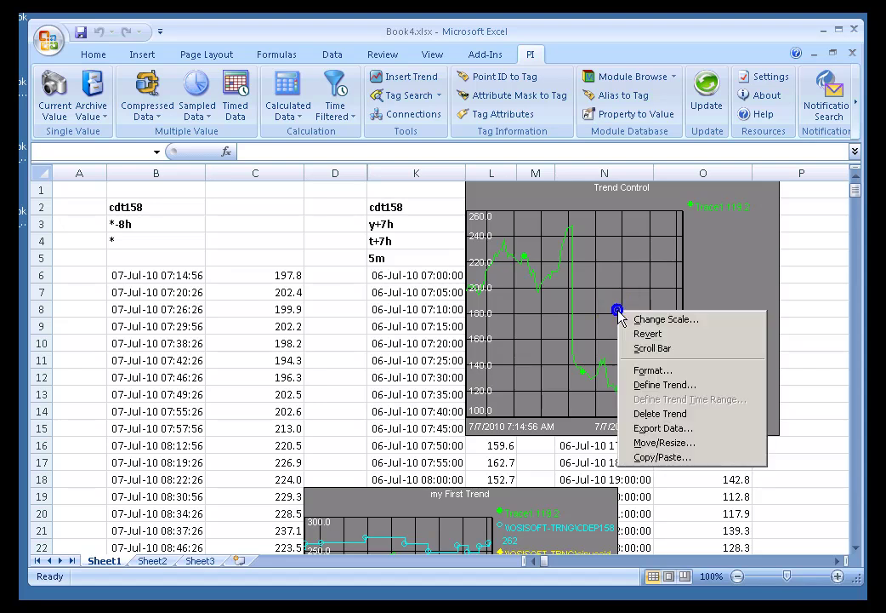
pyautogui.click(655, 349)
pyautogui.click(473, 428)
pyautogui.click(473, 428)
pyautogui.click(473, 428)
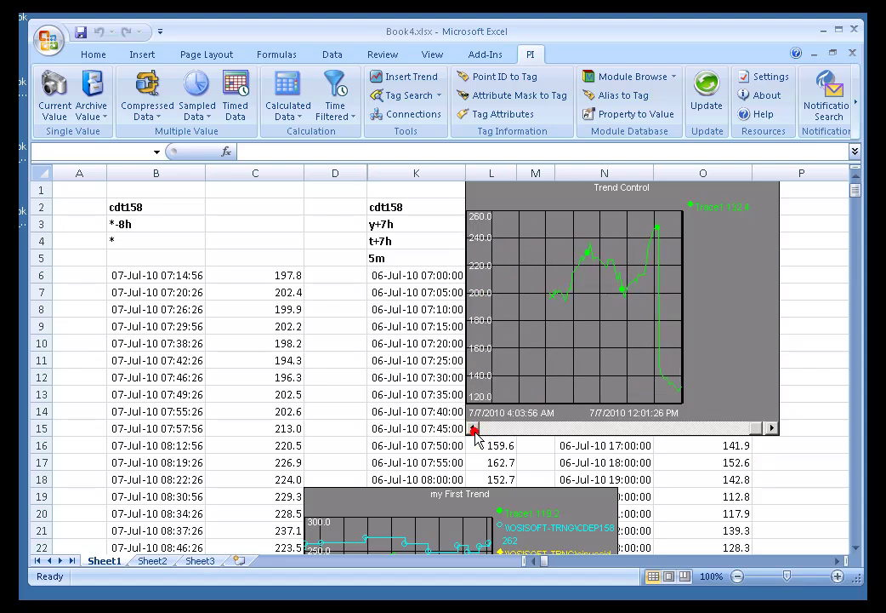
# Page the Trend Control three steps later, ending on 8:02:41 AM to 4:00:11 PM.
pyautogui.click(773, 427)
pyautogui.click(773, 428)
pyautogui.click(773, 428)
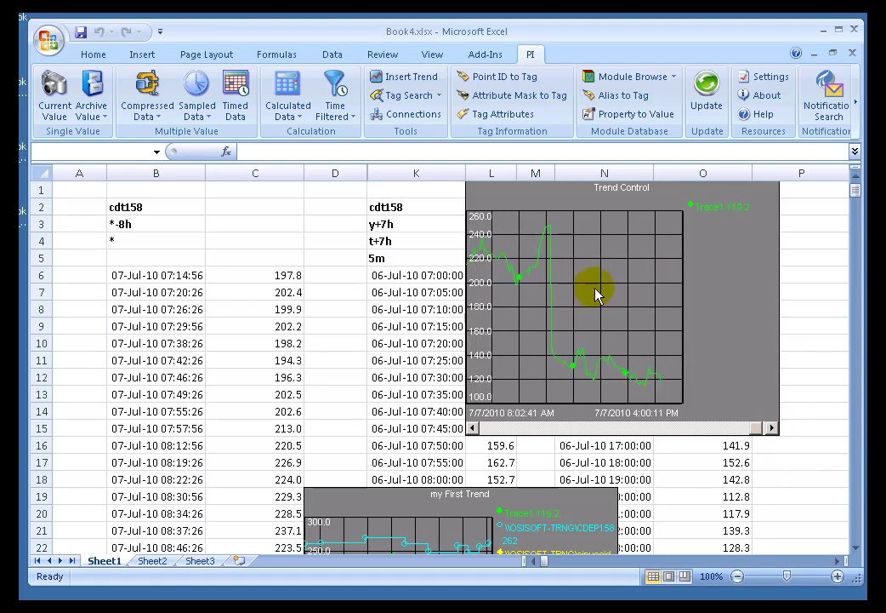
pyautogui.click(855, 548)
pyautogui.moveTo(855, 553); pyautogui.dragTo(855, 553)
# Add a time scroll bar to my First Trend and page it back, then forward.
pyautogui.rightClick(415, 390)
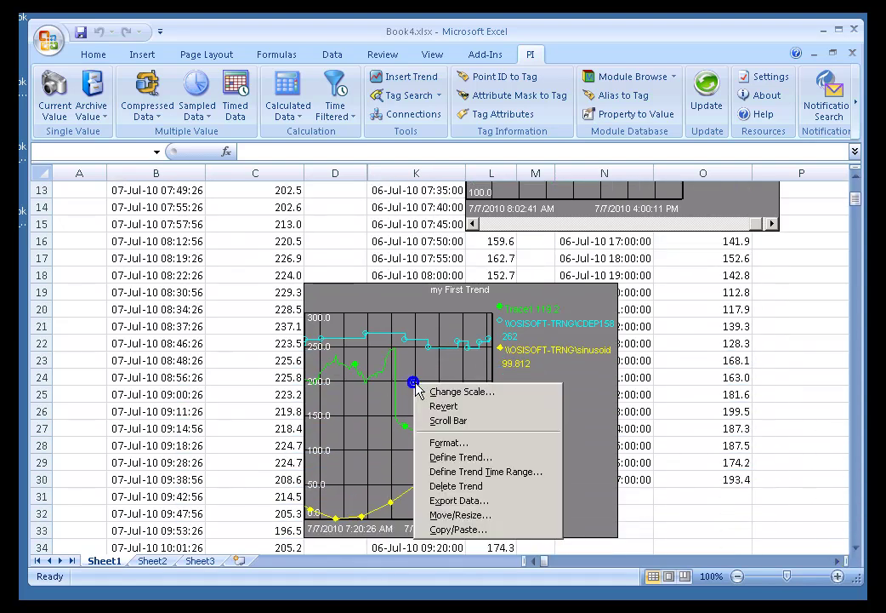
pyautogui.click(465, 423)
pyautogui.moveTo(314, 530); pyautogui.dragTo(332, 535)
pyautogui.click(332, 534)
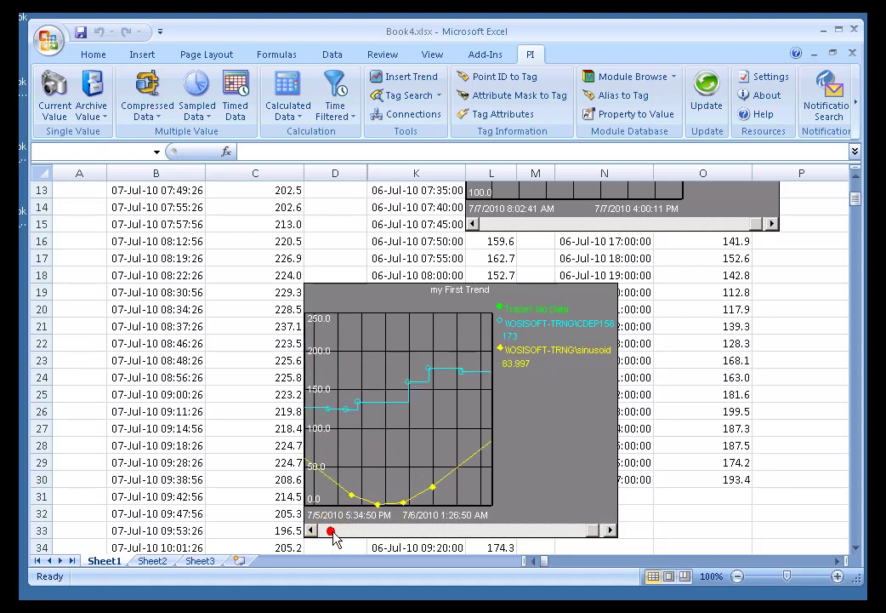
pyautogui.click(593, 532)
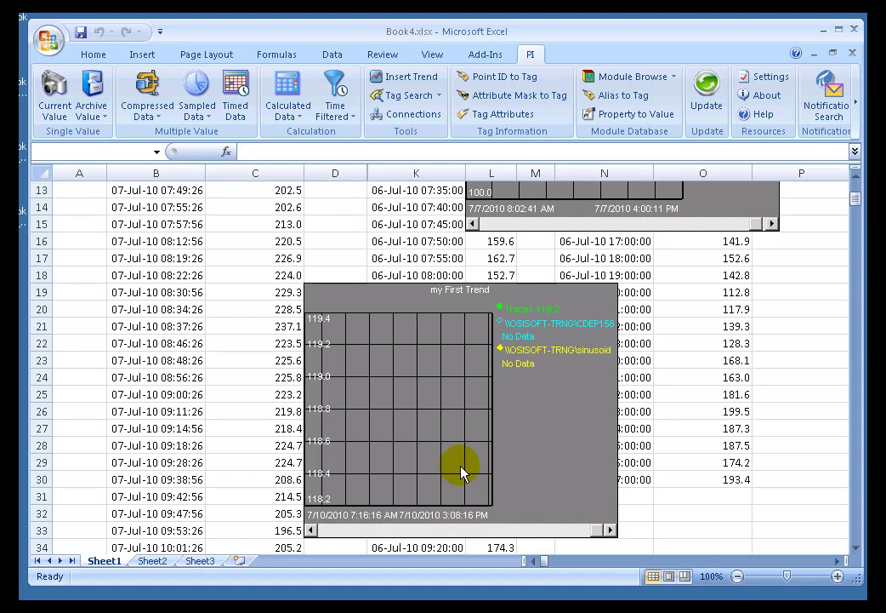
# Revert my First Trend to its original 7/7/2010 time range.
pyautogui.rightClick(428, 406)
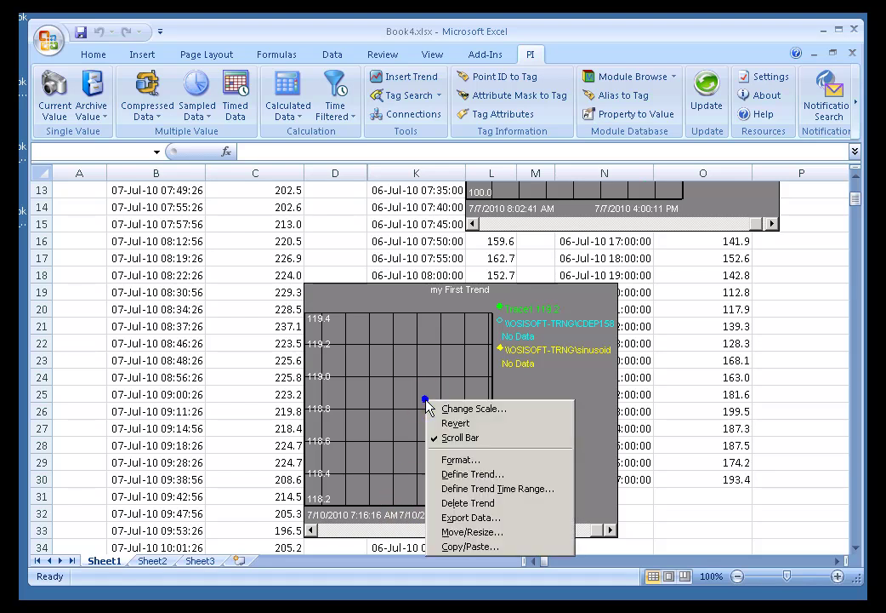
pyautogui.click(466, 423)
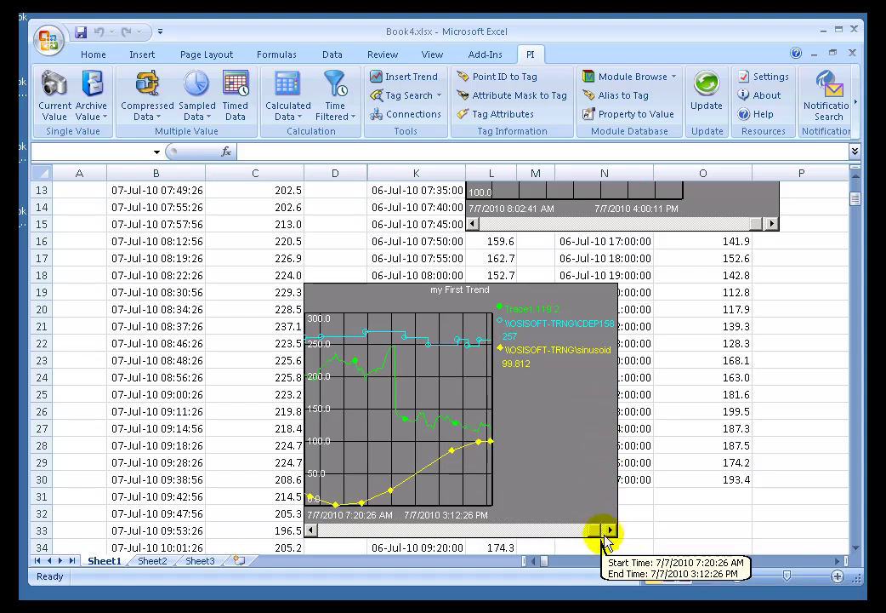
pyautogui.moveTo(855, 199)
pyautogui.mouseDown()
pyautogui.moveTo(855, 176)
pyautogui.moveTo(856, 187)
pyautogui.mouseUp()
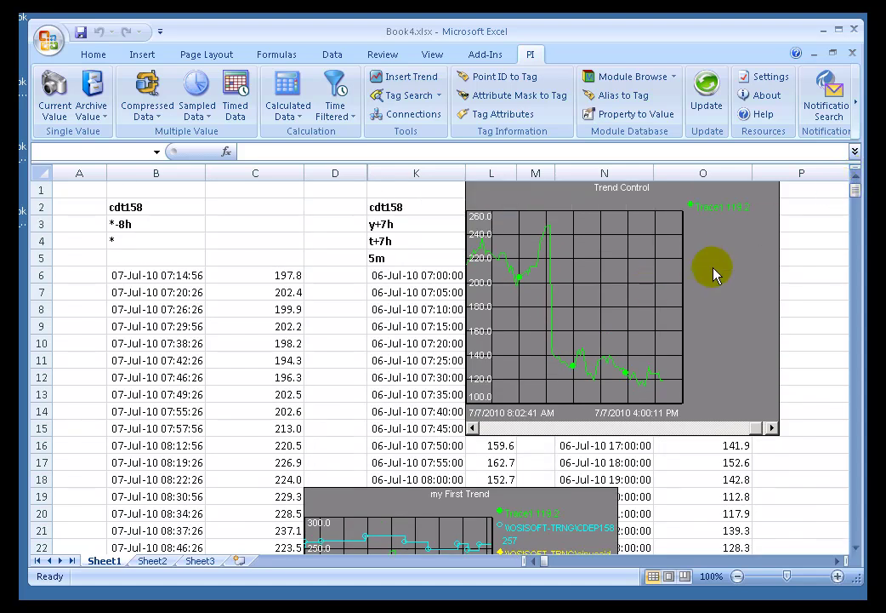
# Review Trace1 and Trace2 format properties, keeping Trace1's Database value format.
pyautogui.rightClick(616, 283)
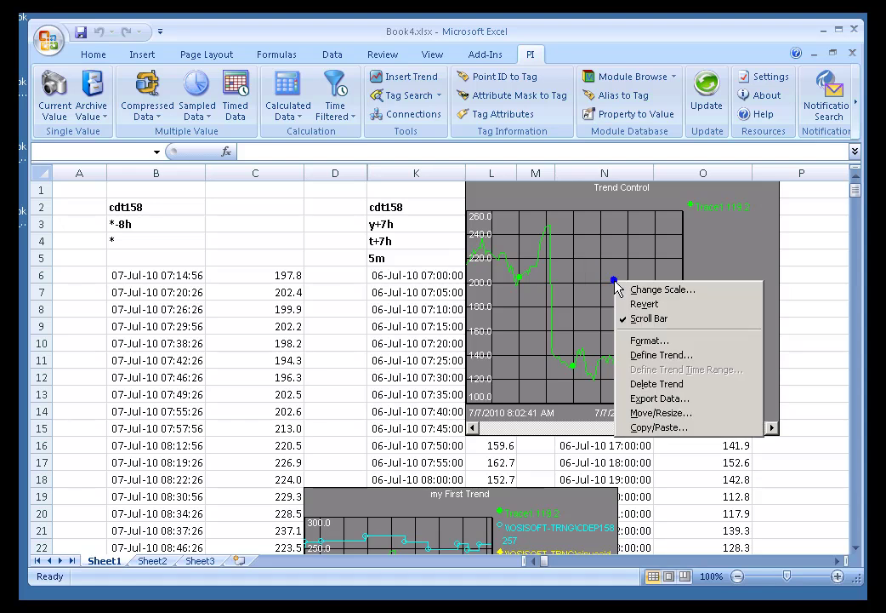
pyautogui.click(659, 343)
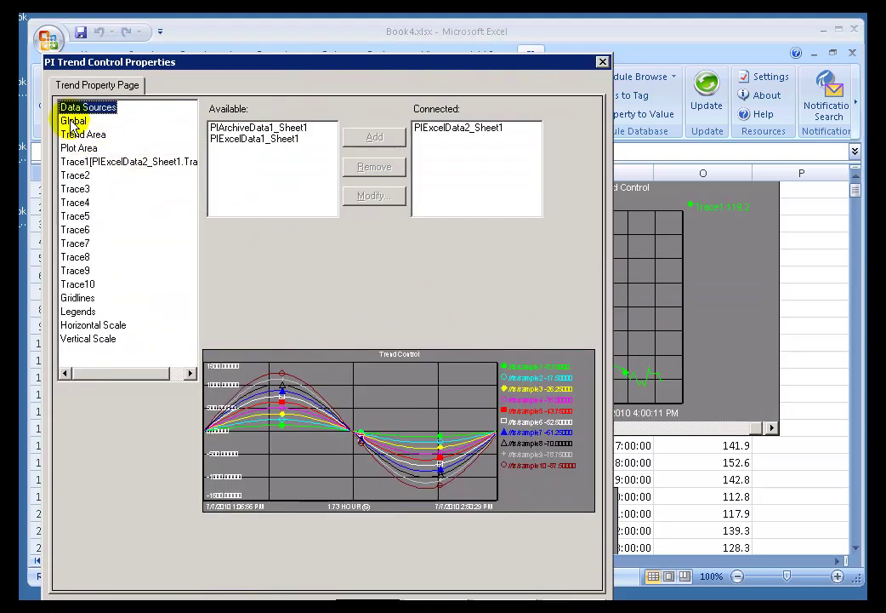
pyautogui.click(74, 163)
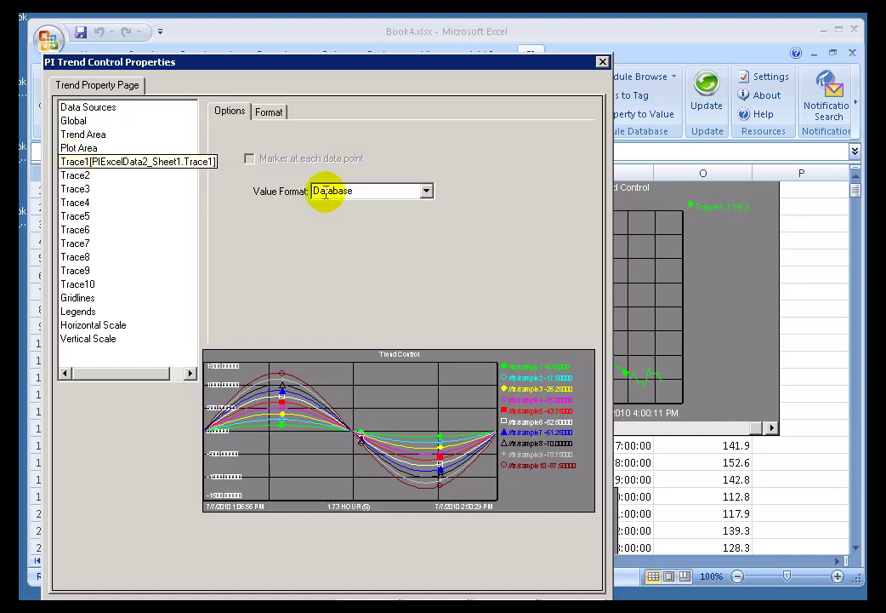
pyautogui.click(75, 176)
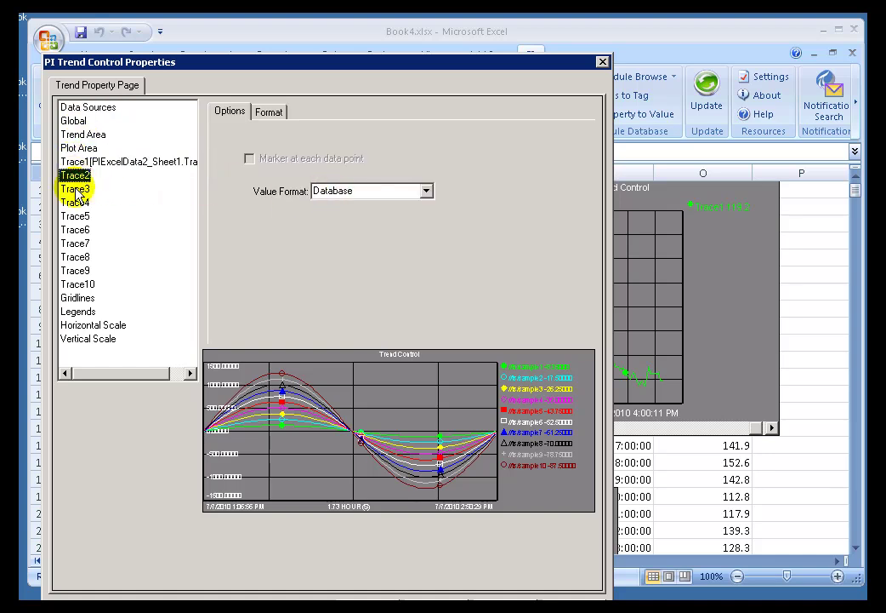
pyautogui.click(269, 112)
pyautogui.click(93, 162)
pyautogui.click(75, 177)
pyautogui.click(74, 161)
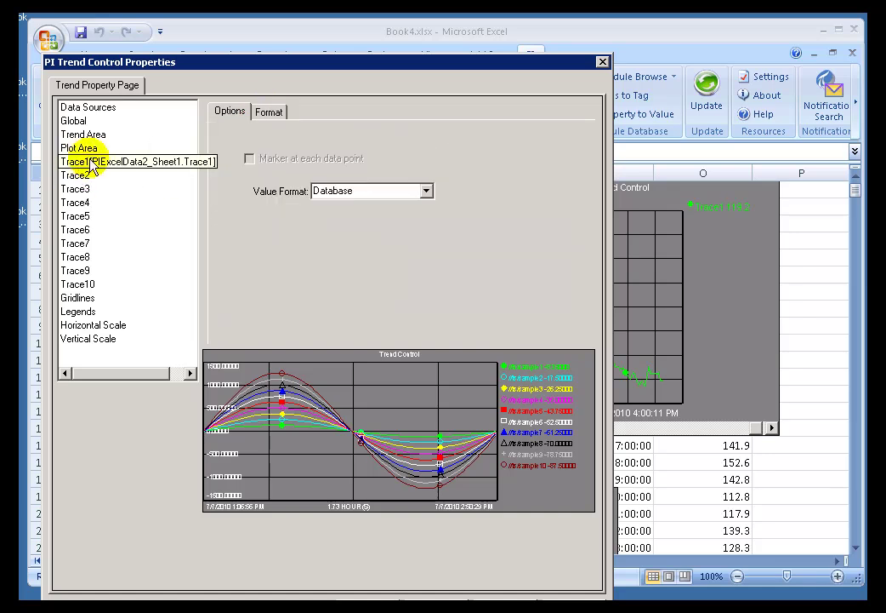
pyautogui.click(426, 191)
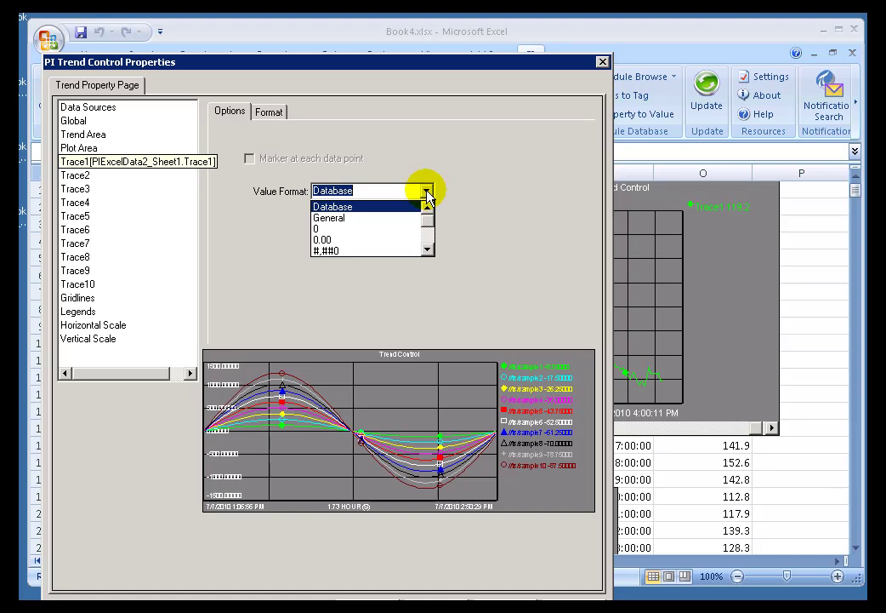
pyautogui.click(426, 192)
# Uncheck Gridlines in the trend's Global settings and apply.
pyautogui.click(74, 121)
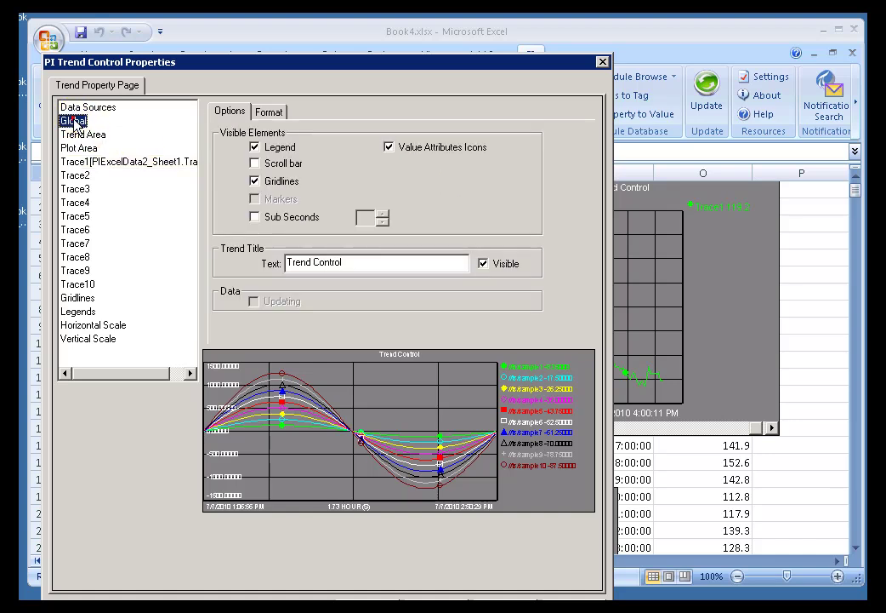
pyautogui.click(255, 182)
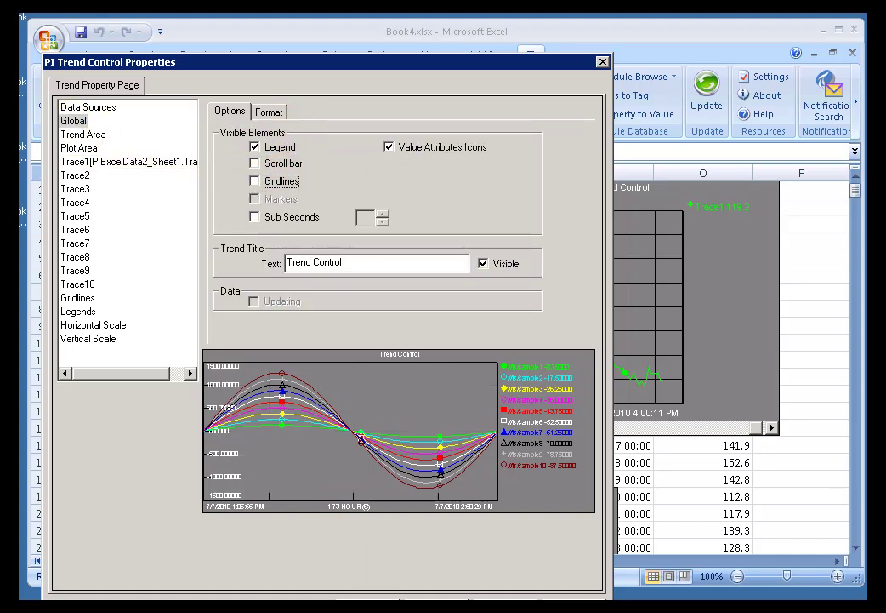
pyautogui.press('Return')
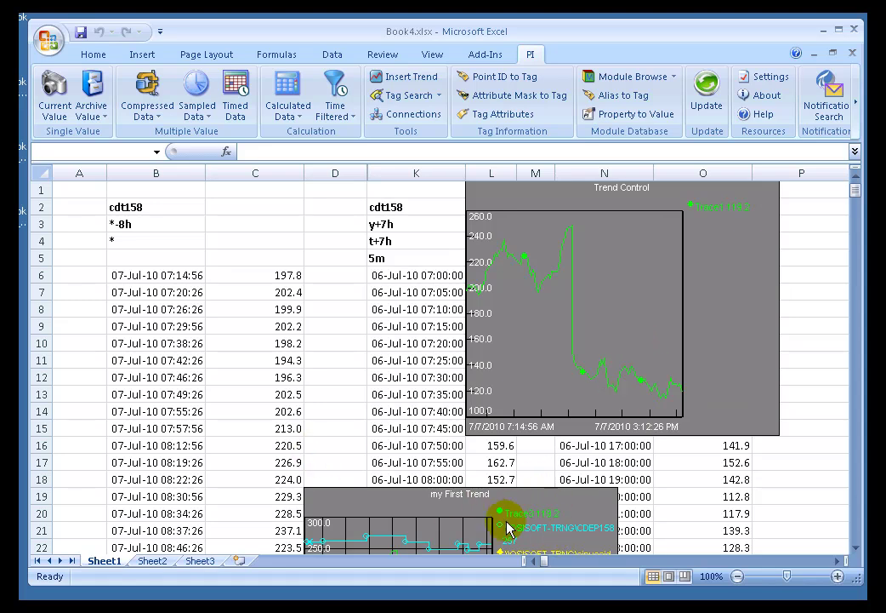
# Scroll down to my First Trend and dismiss its value bubble.
pyautogui.scroll(-1, 530, 518)
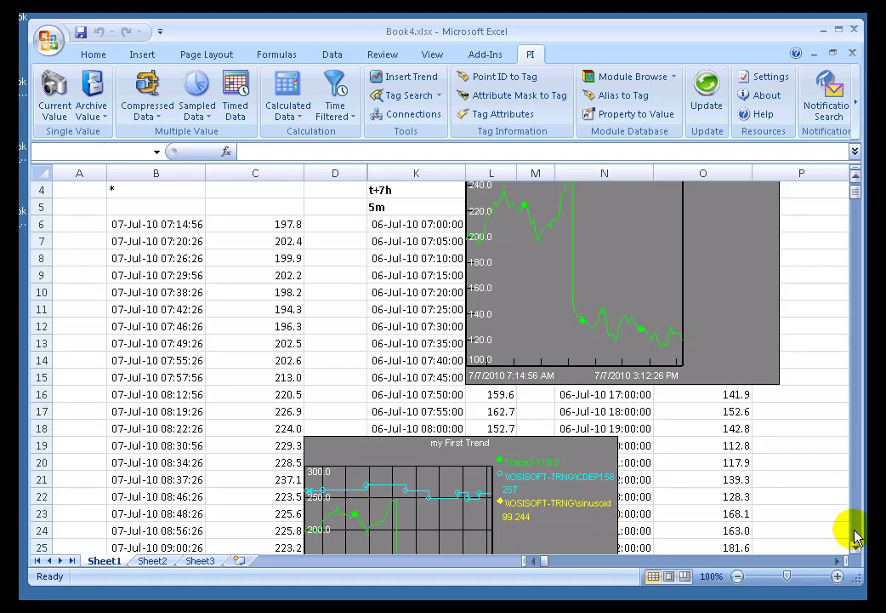
pyautogui.moveTo(858, 551); pyautogui.dragTo(858, 550)
pyautogui.moveTo(401, 333)
pyautogui.click(368, 420)
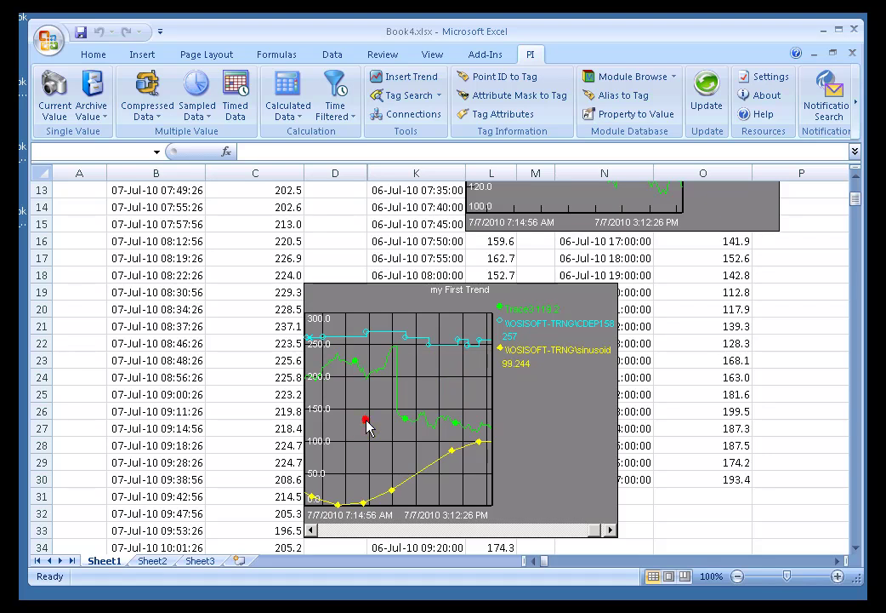
pyautogui.rightClick(456, 388)
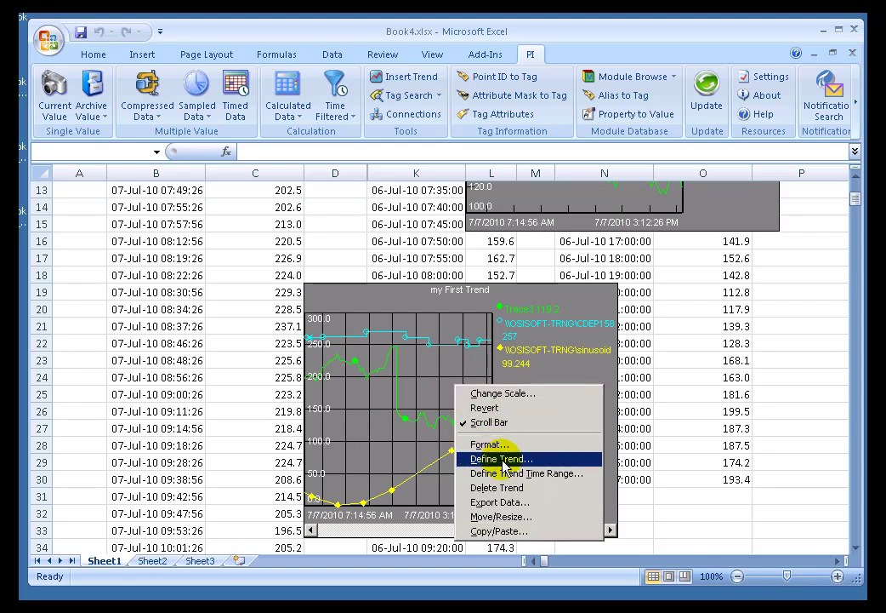
pyautogui.click(365, 415)
# Define my First Trend again and remove Trace3 from its trace list.
pyautogui.rightClick(473, 404)
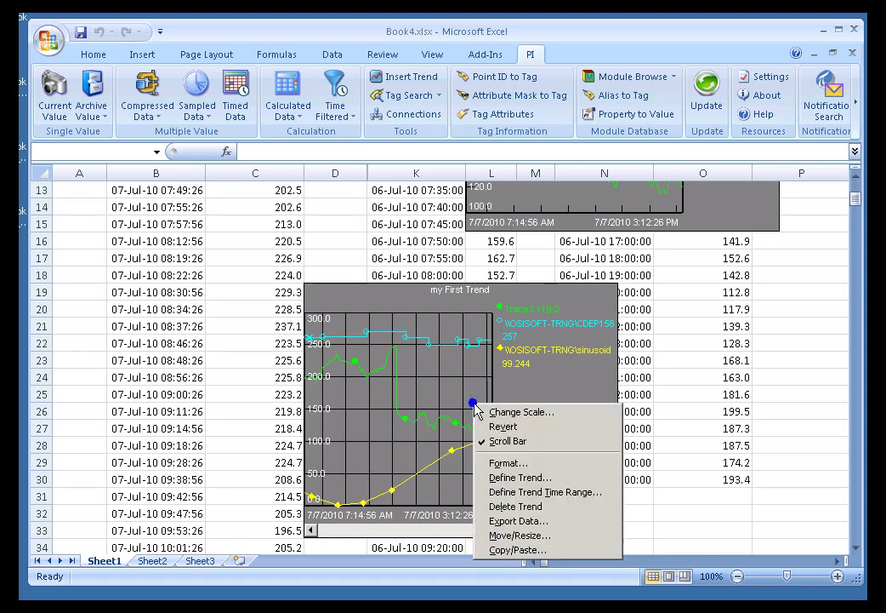
pyautogui.click(517, 478)
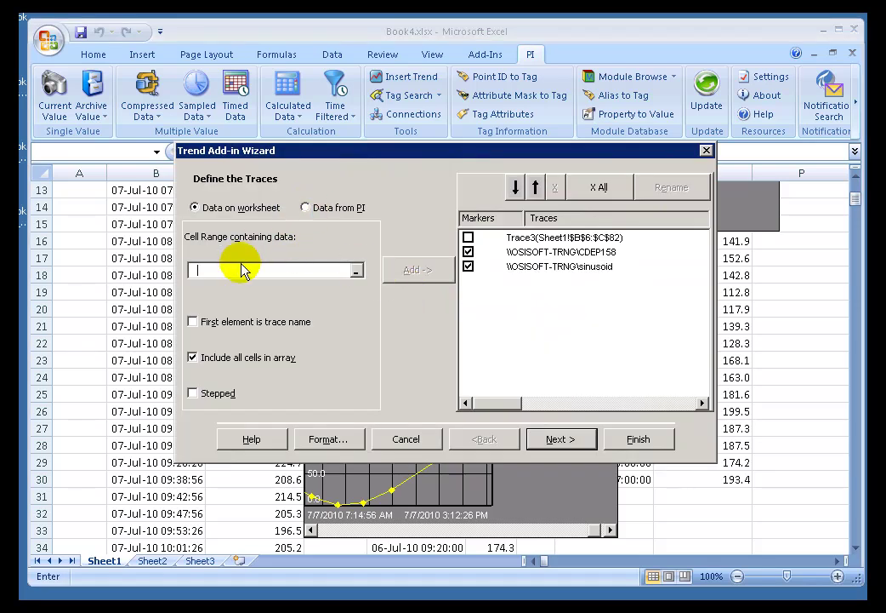
pyautogui.click(511, 239)
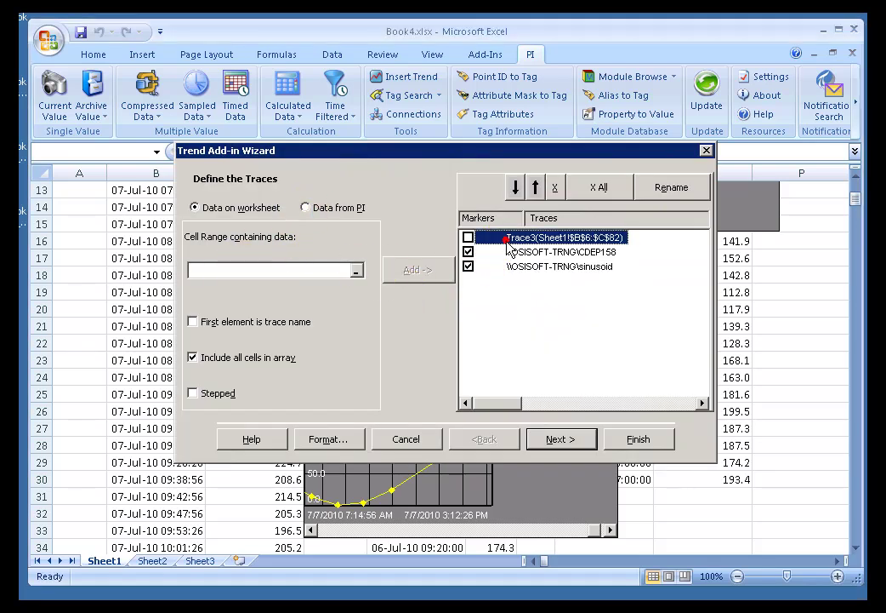
pyautogui.click(553, 194)
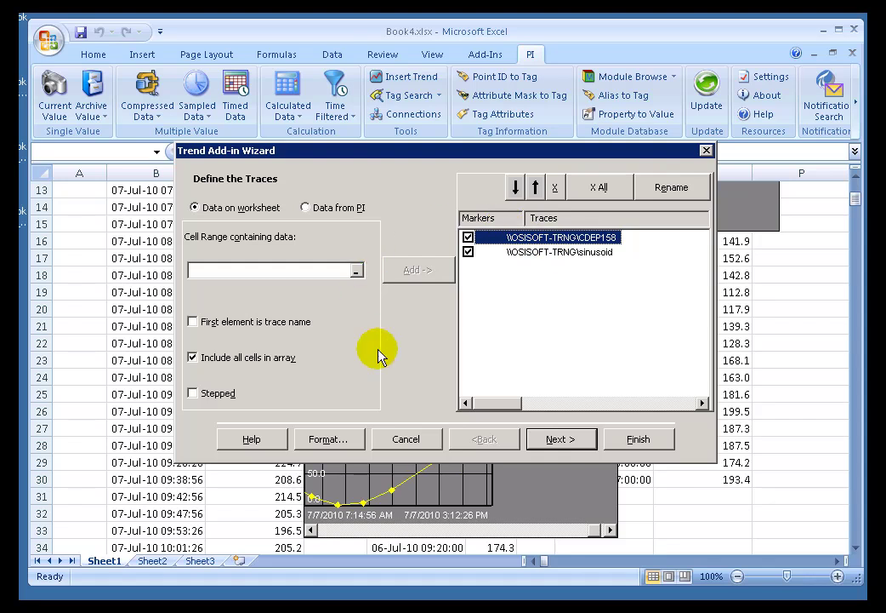
# Enable live updates over the *-8h to * time range and finish the wizard.
pyautogui.click(547, 441)
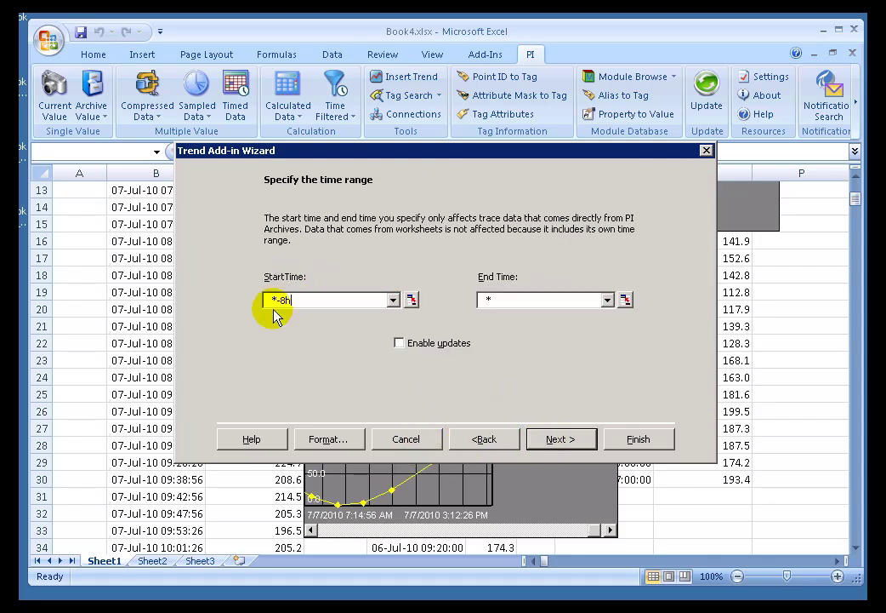
pyautogui.click(400, 344)
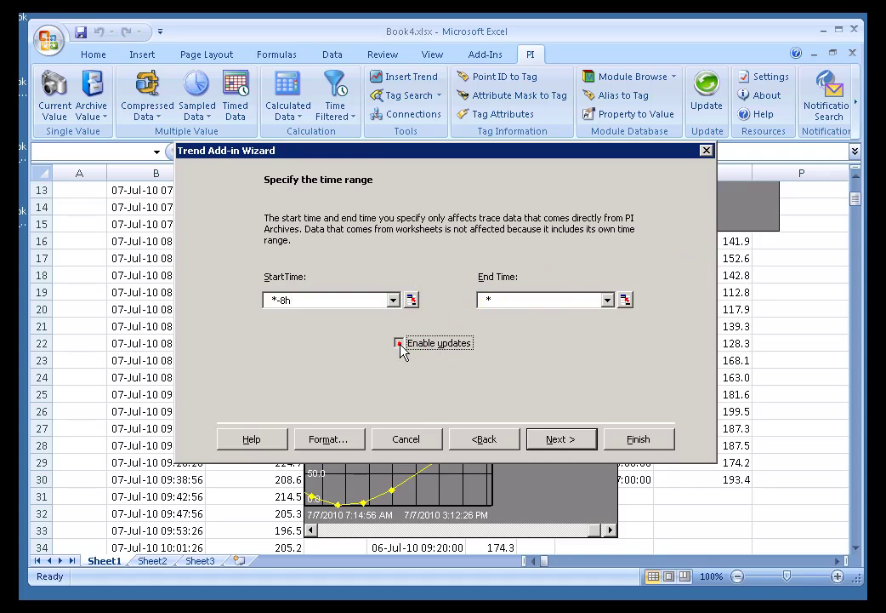
pyautogui.click(639, 440)
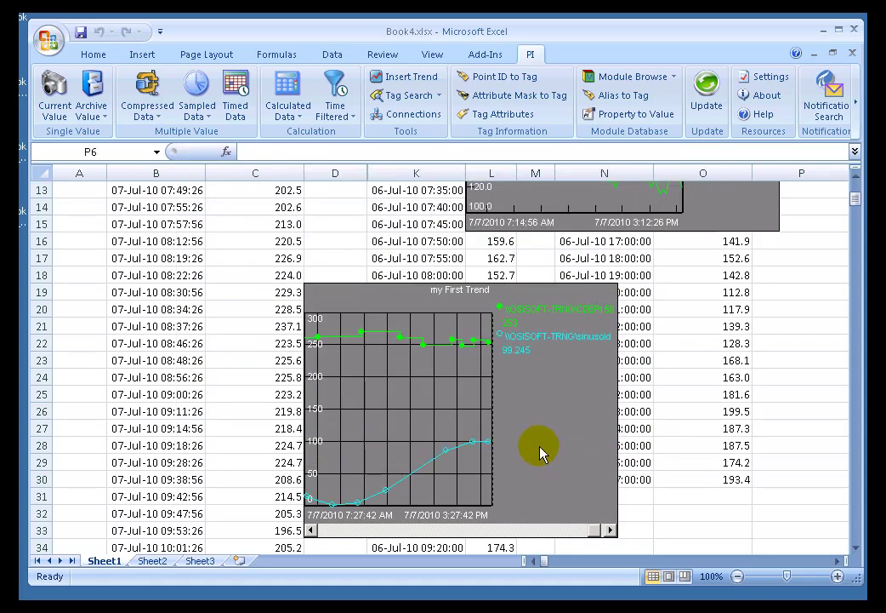